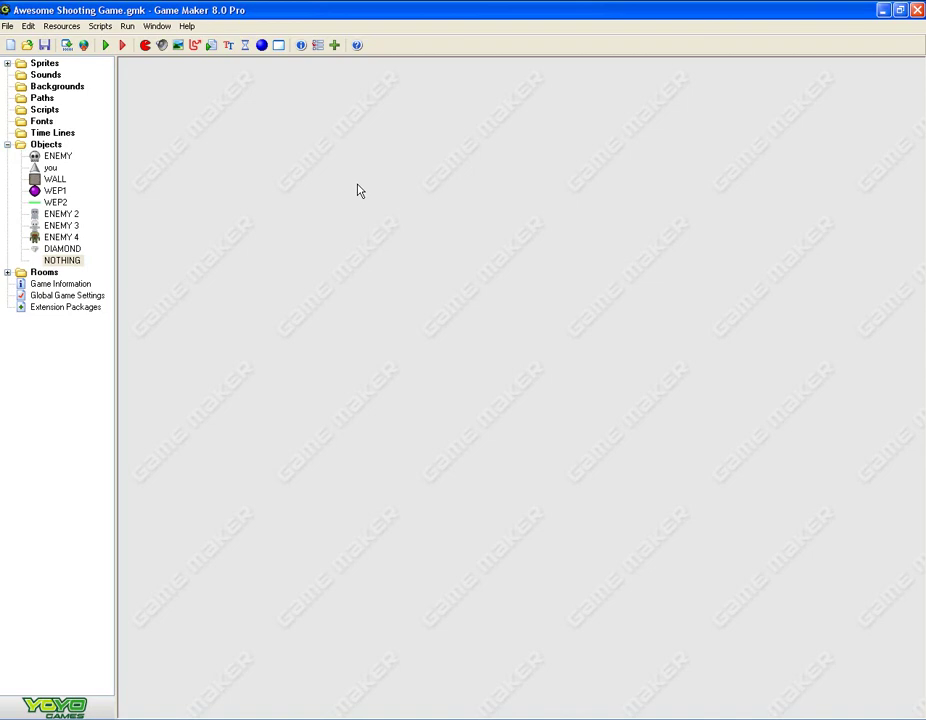
Expand the Sprites and Objects folders in the resource tree to show all their entries
click(47, 74)
double_click(44, 64)
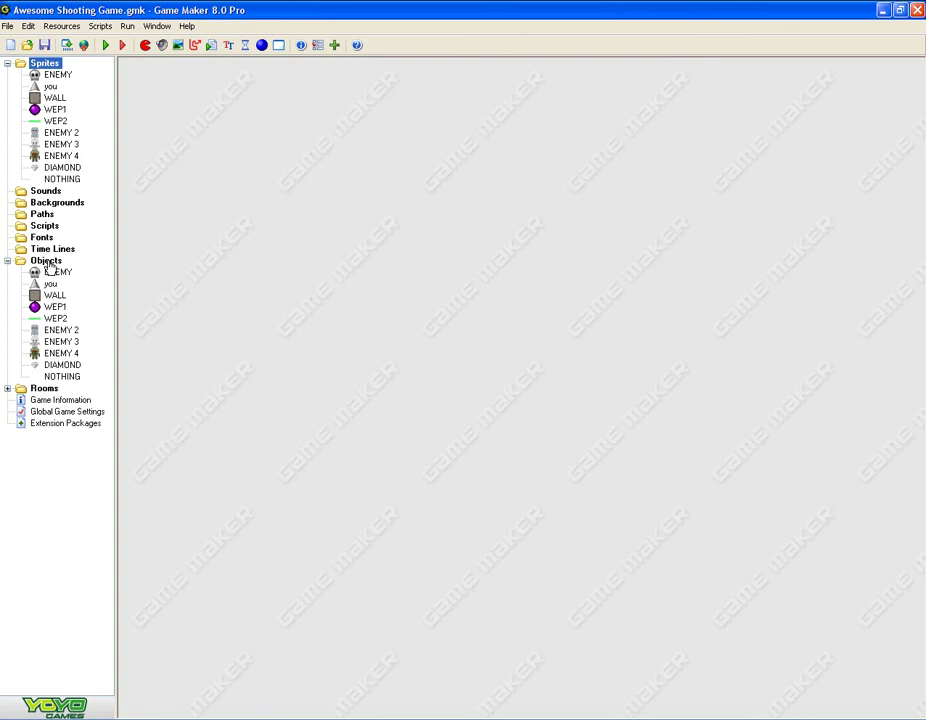
click(48, 261)
double_click(53, 263)
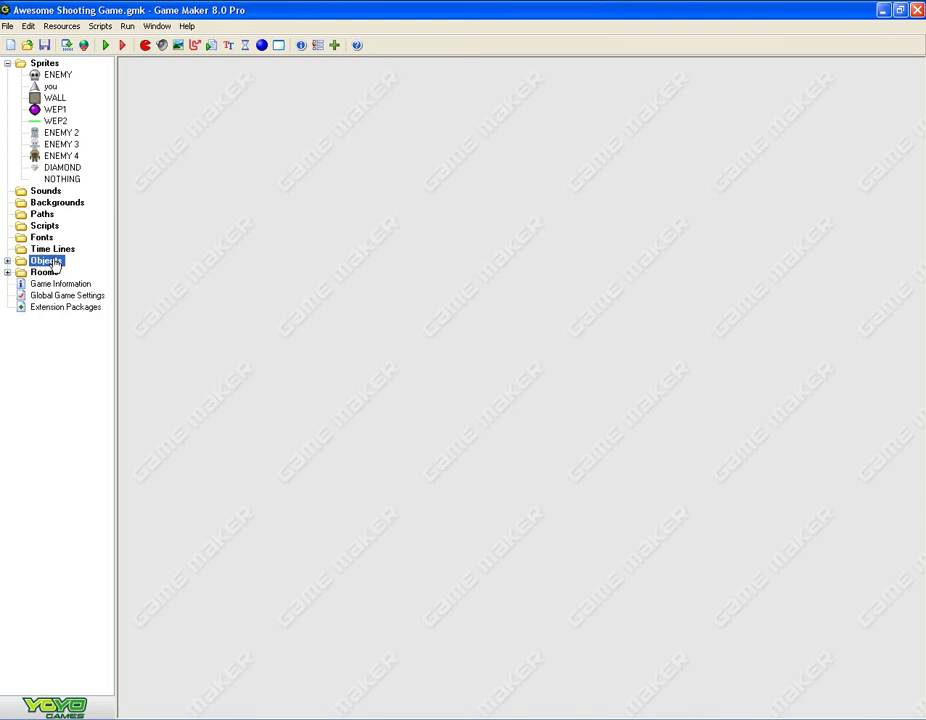
double_click(53, 263)
click(57, 273)
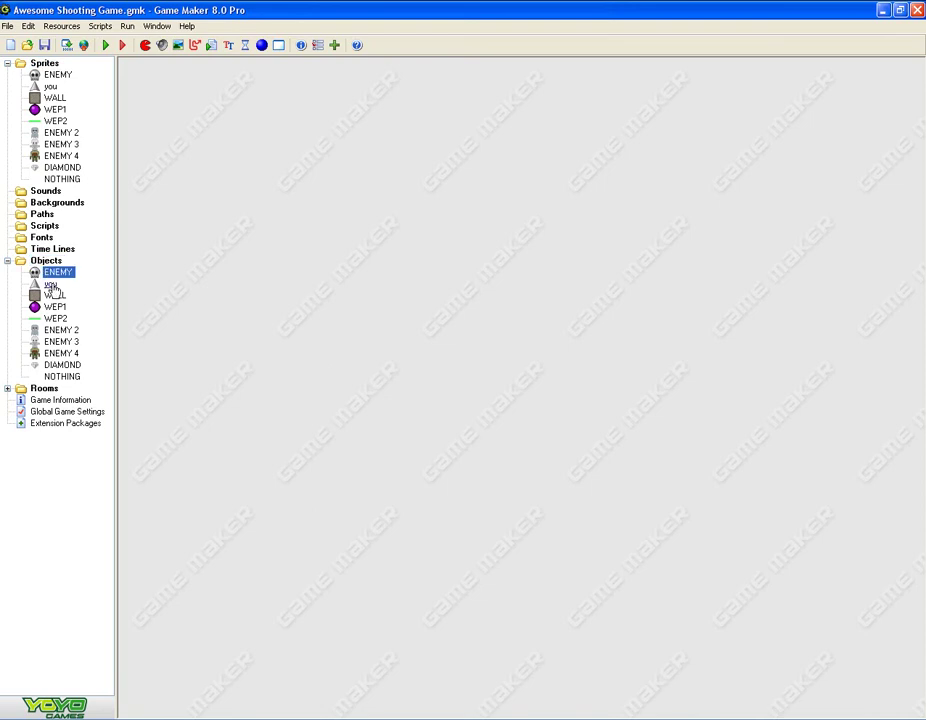
Examine the "you" object's events, including Glob Right Pressed, N-key, No More Lives and Game Start, and close its properties
drag(52, 289, 60, 286)
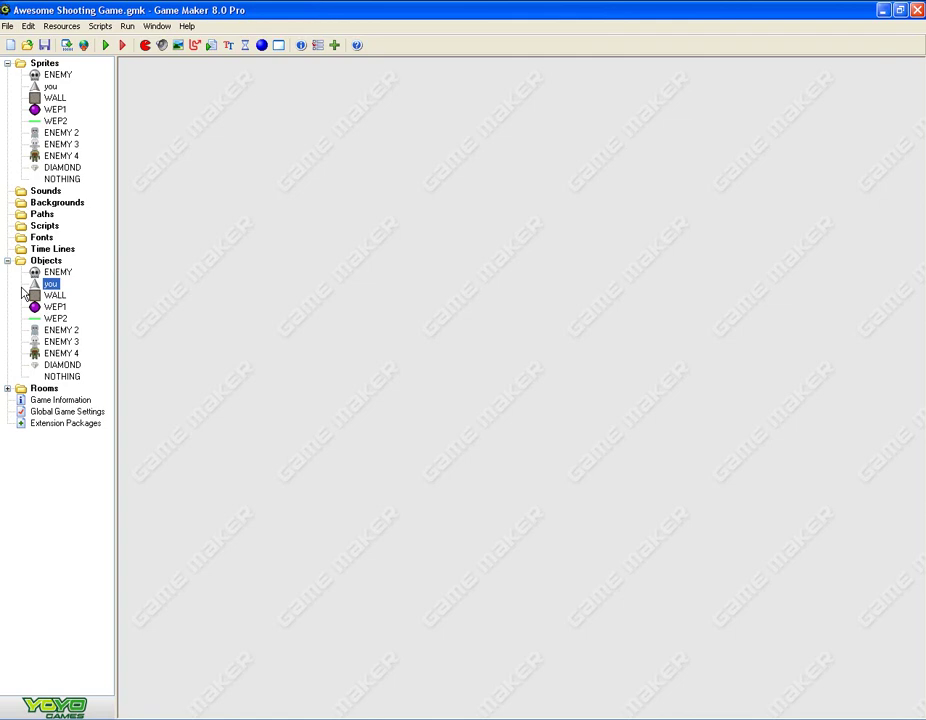
double_click(22, 289)
click(313, 256)
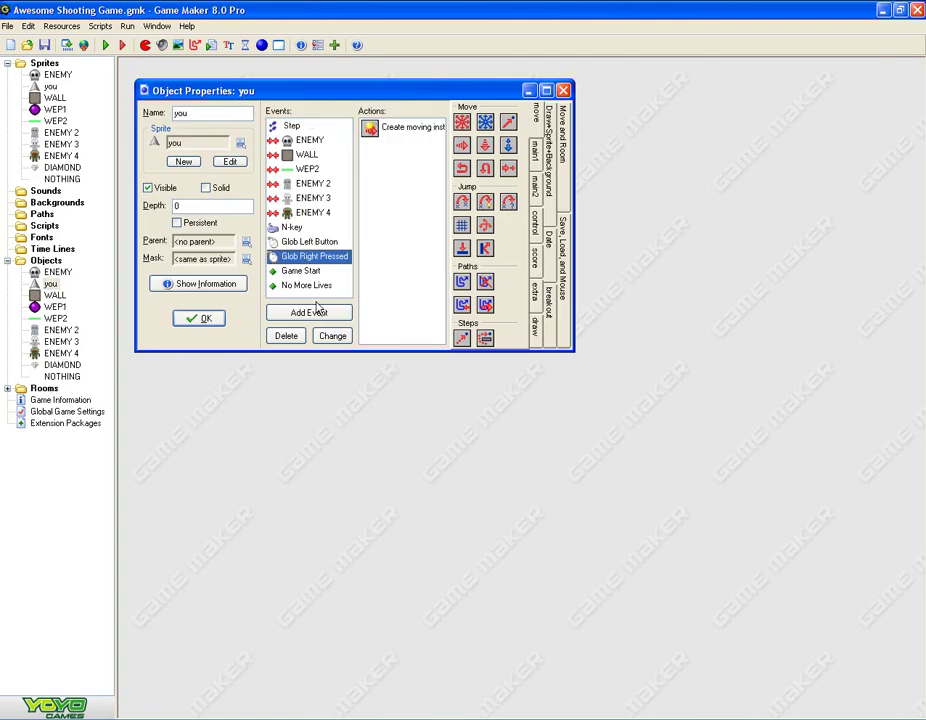
click(323, 229)
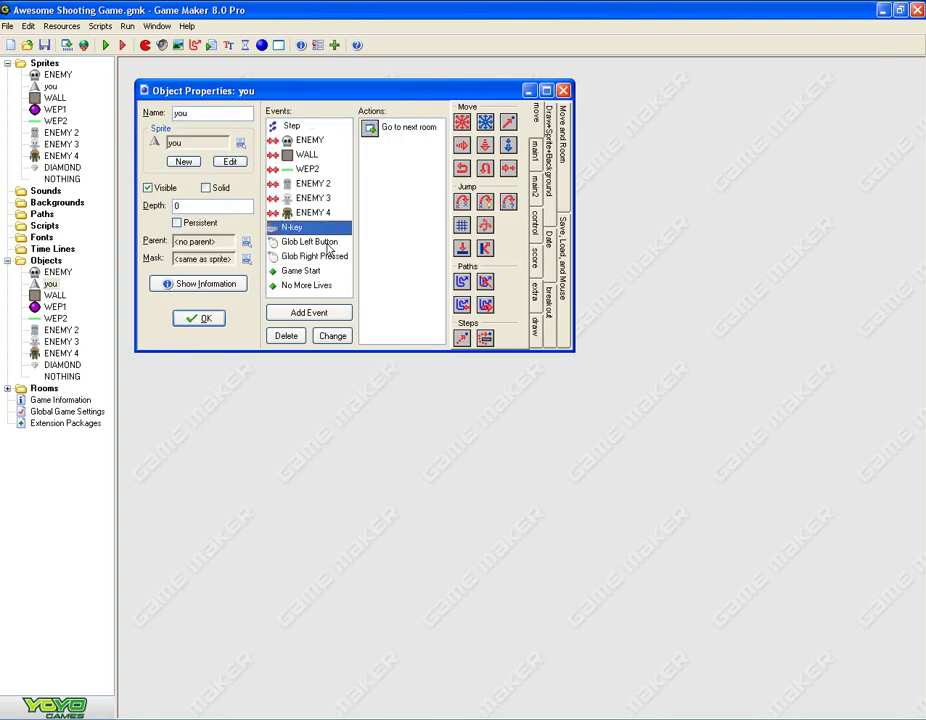
key(Up)
key(Up)
click(322, 286)
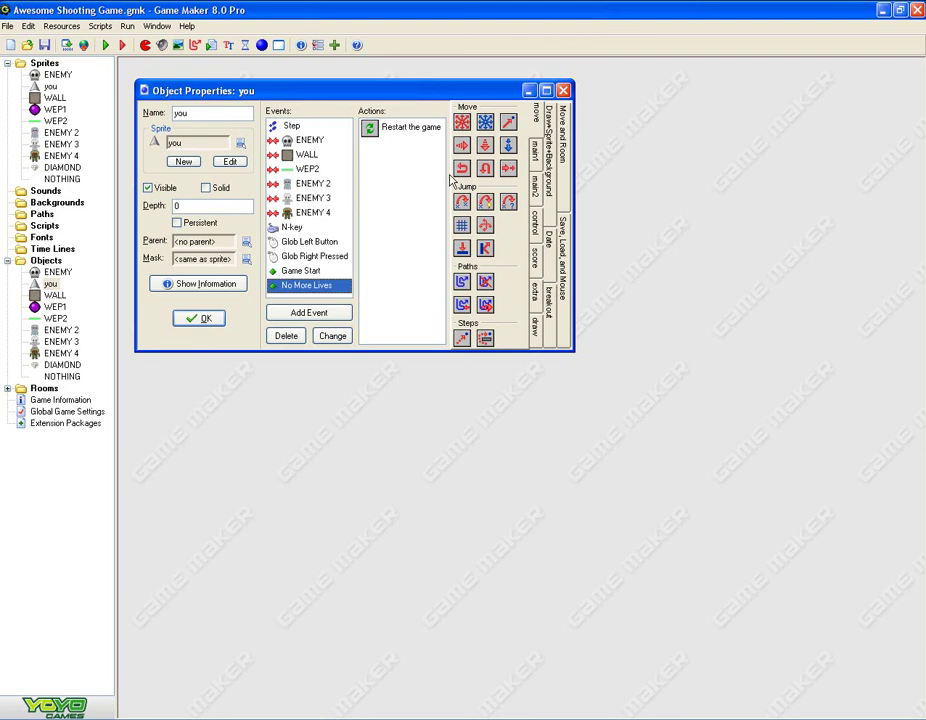
click(326, 271)
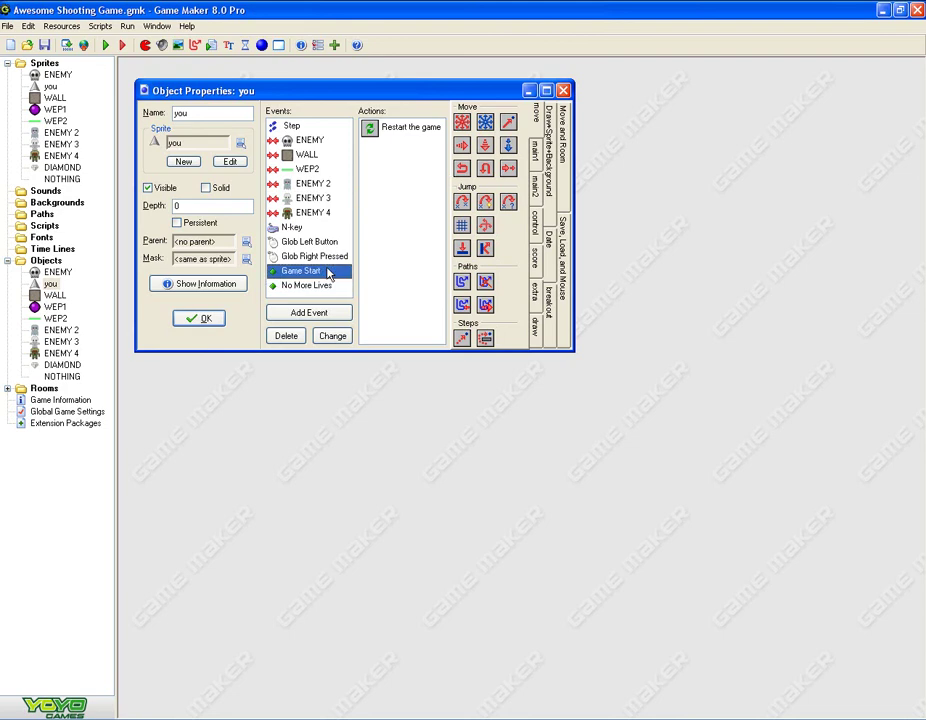
click(564, 91)
Inspect the NOTHING sprite's properties and its image in the sprite editor, and close both windows
click(57, 272)
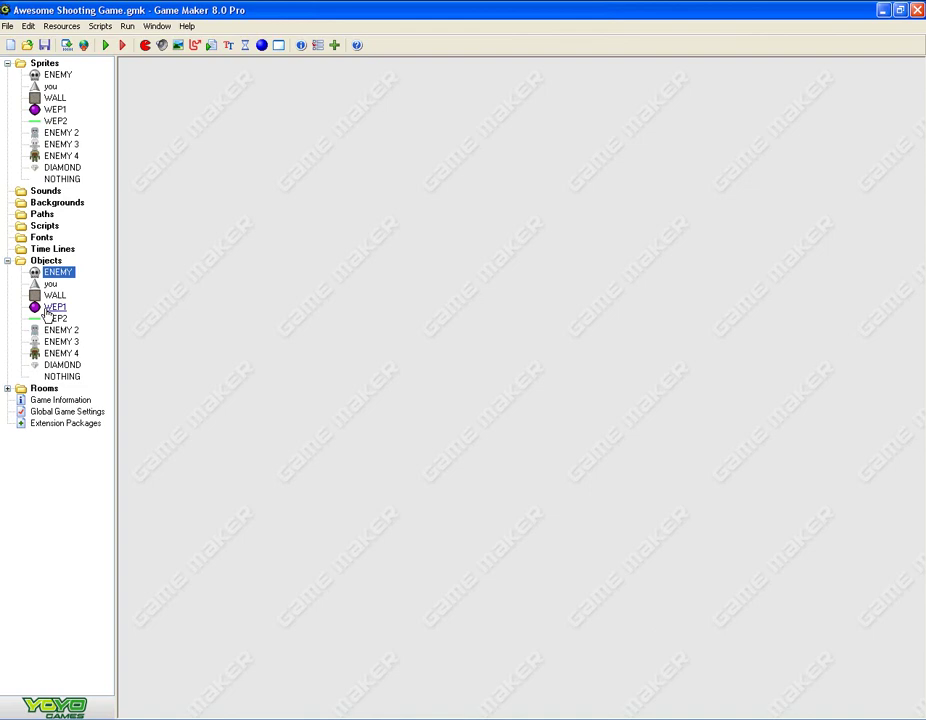
click(46, 180)
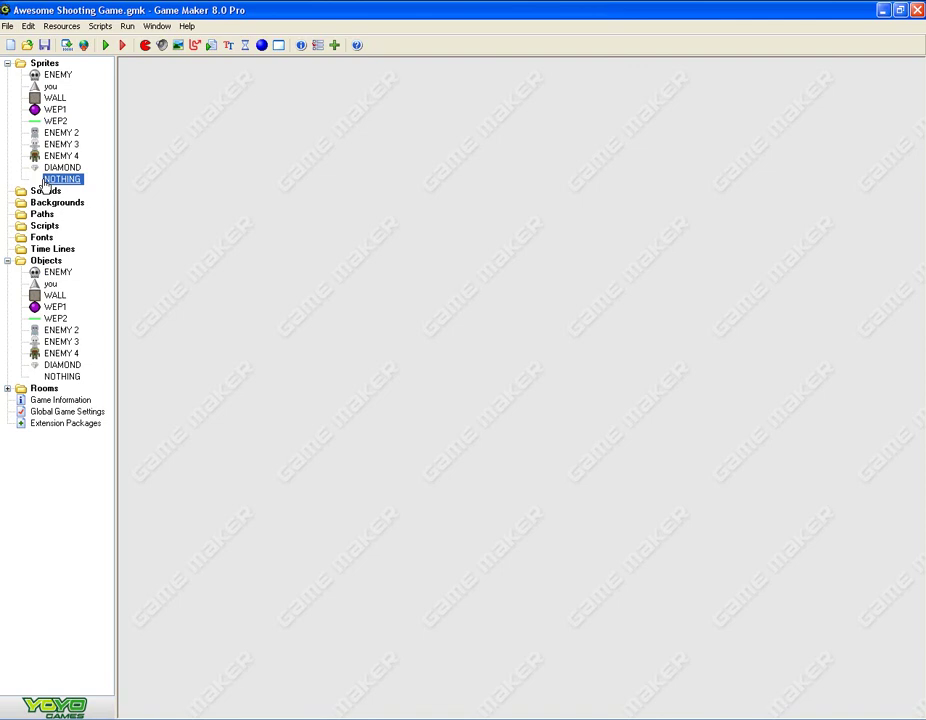
double_click(61, 181)
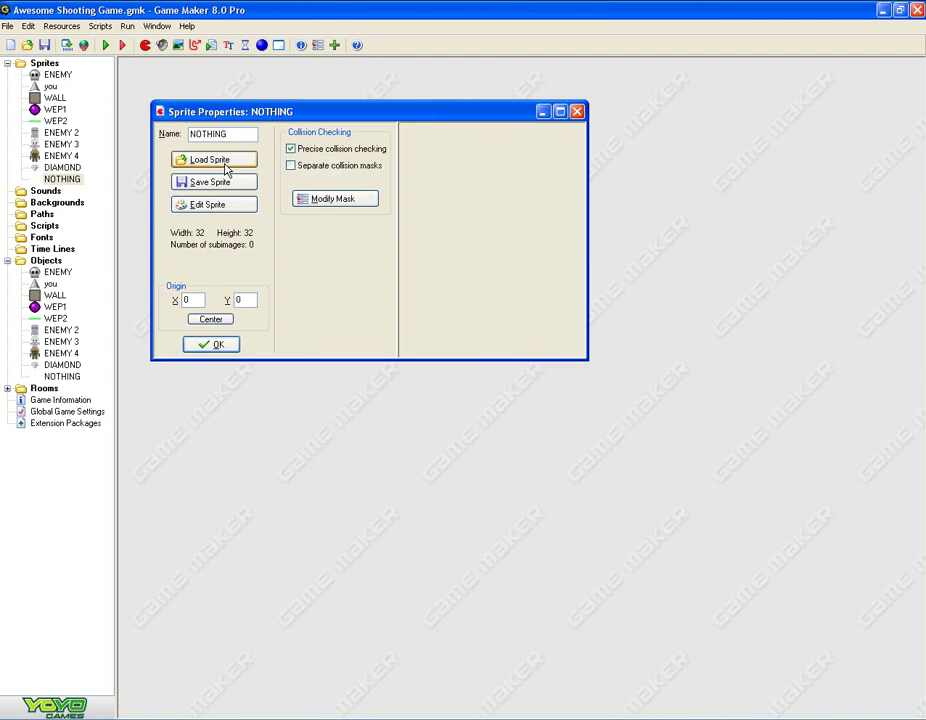
click(243, 206)
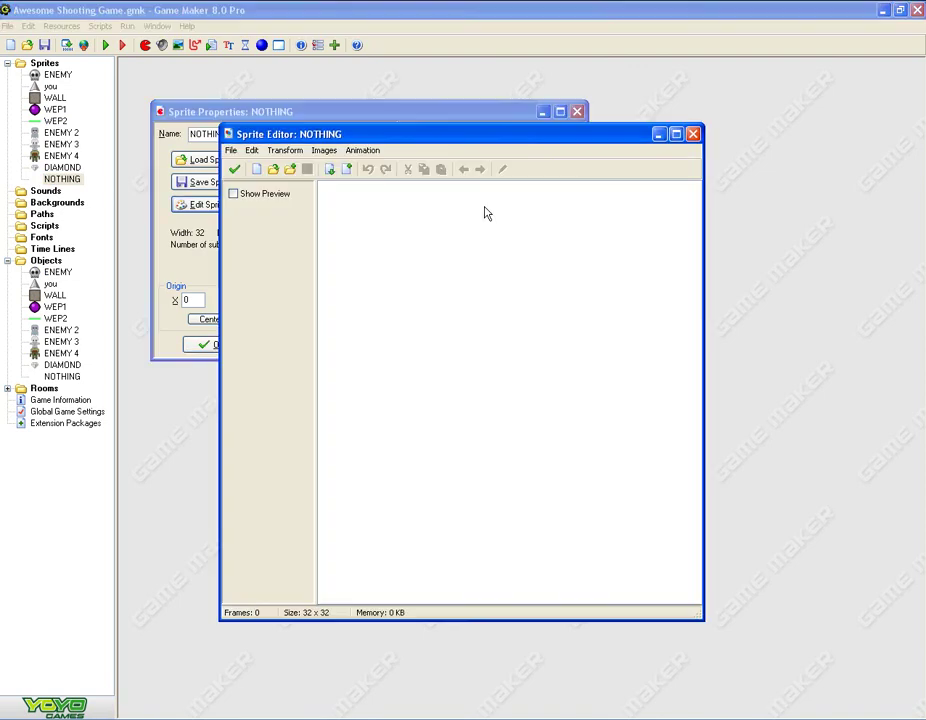
click(692, 133)
click(577, 111)
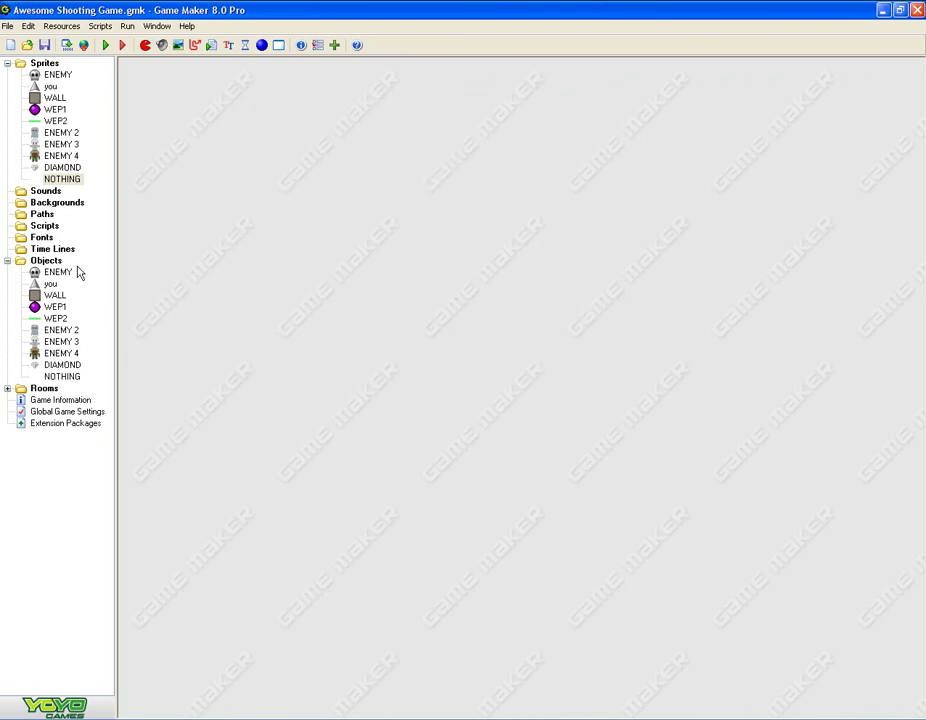
Inspect the NOTHING object's events and actions, close its properties, and point out the matching sprite and object entries
double_click(64, 377)
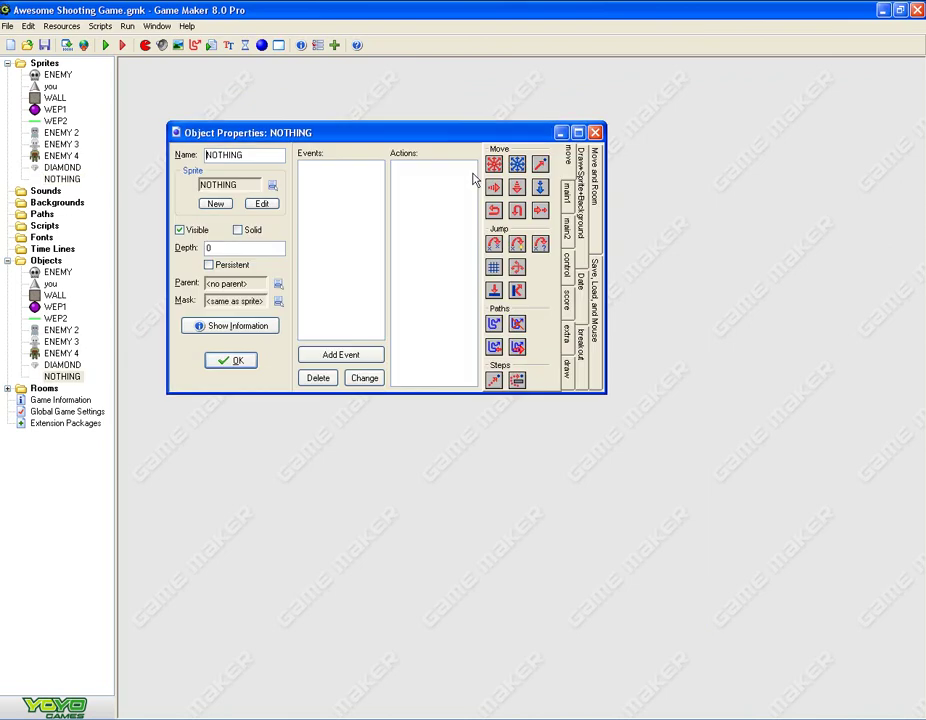
click(595, 132)
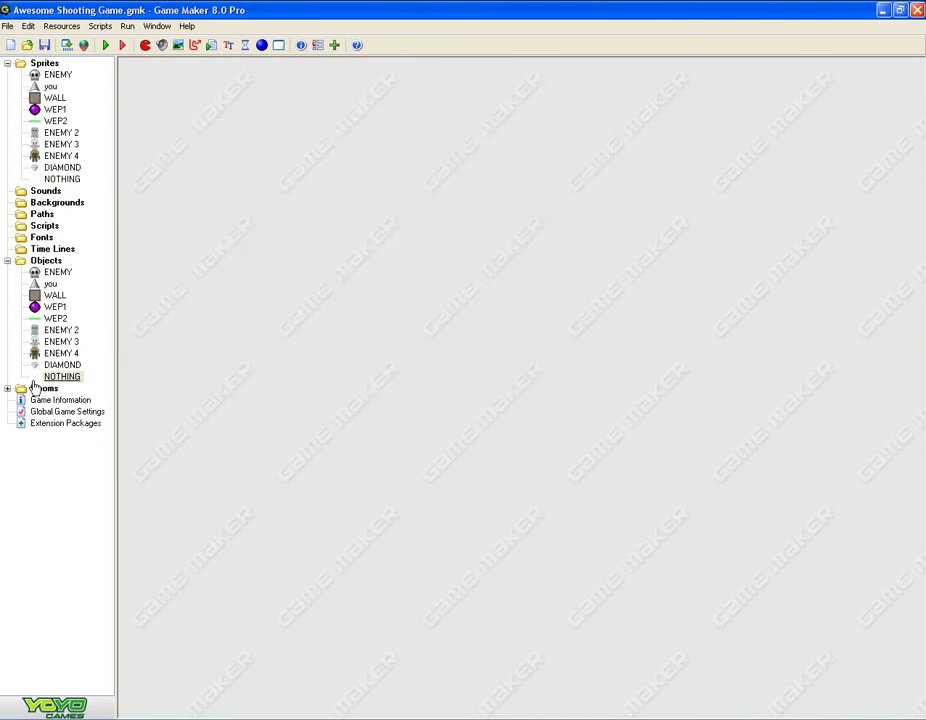
click(60, 179)
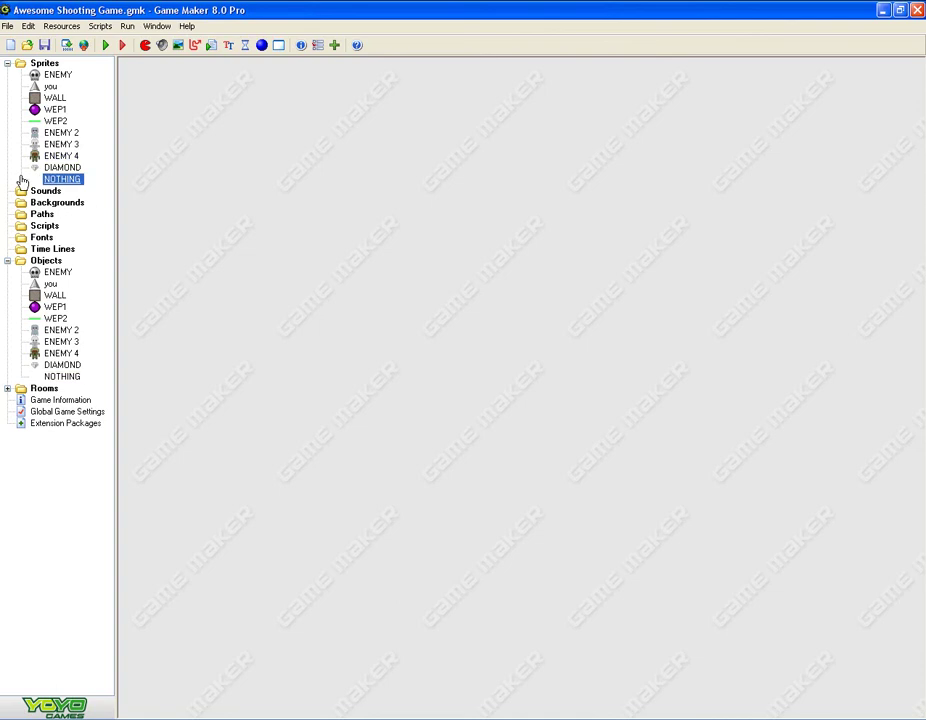
click(56, 378)
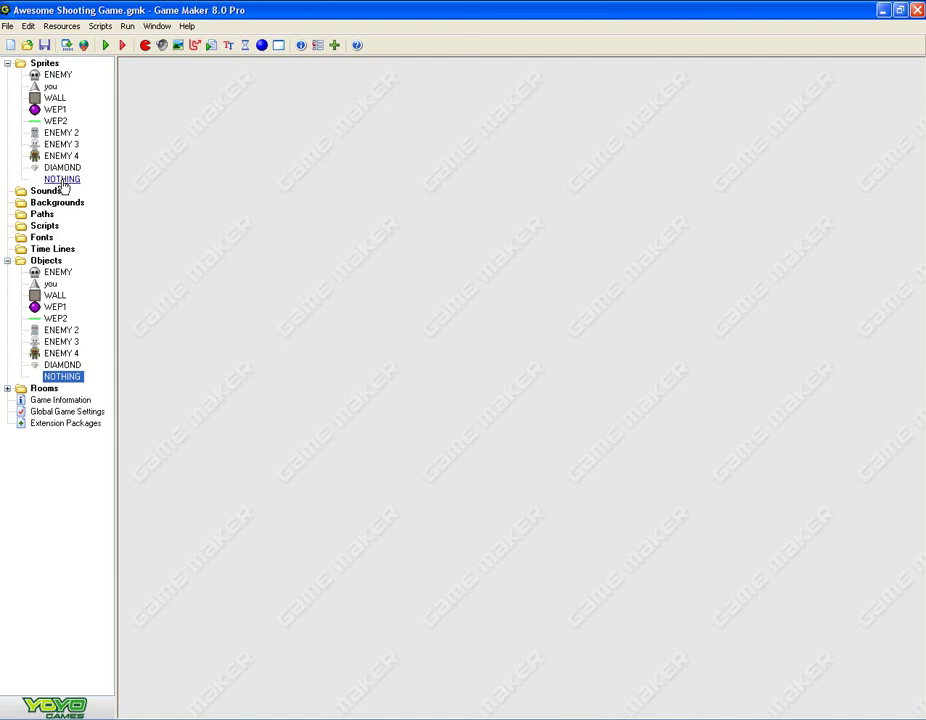
Compare the events of the ENEMY and ENEMY 2 objects, closing each properties window after viewing it
click(55, 295)
click(49, 284)
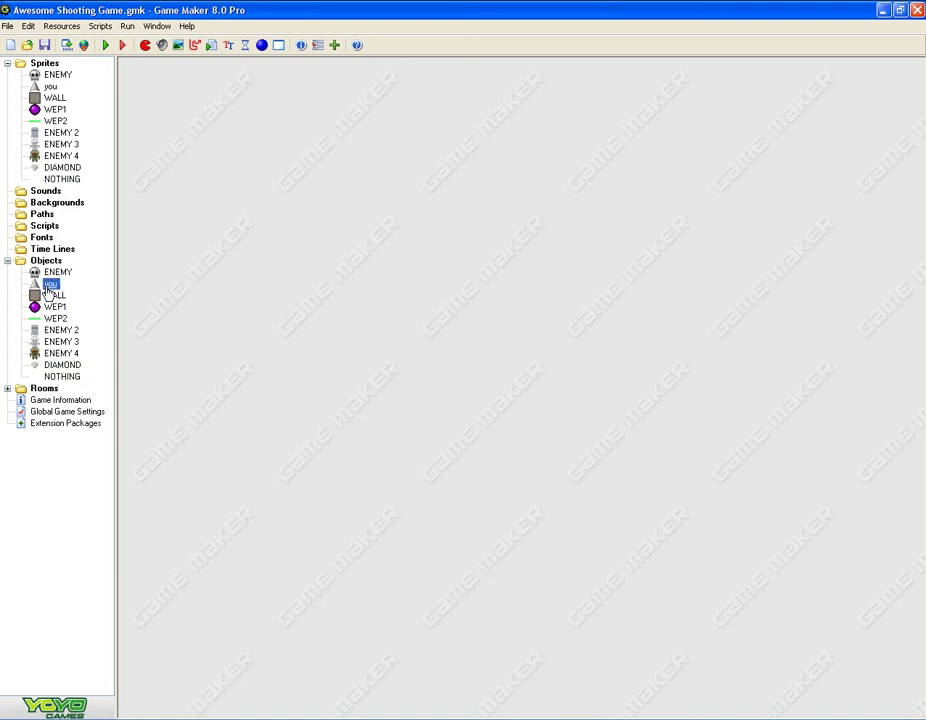
click(52, 285)
double_click(57, 272)
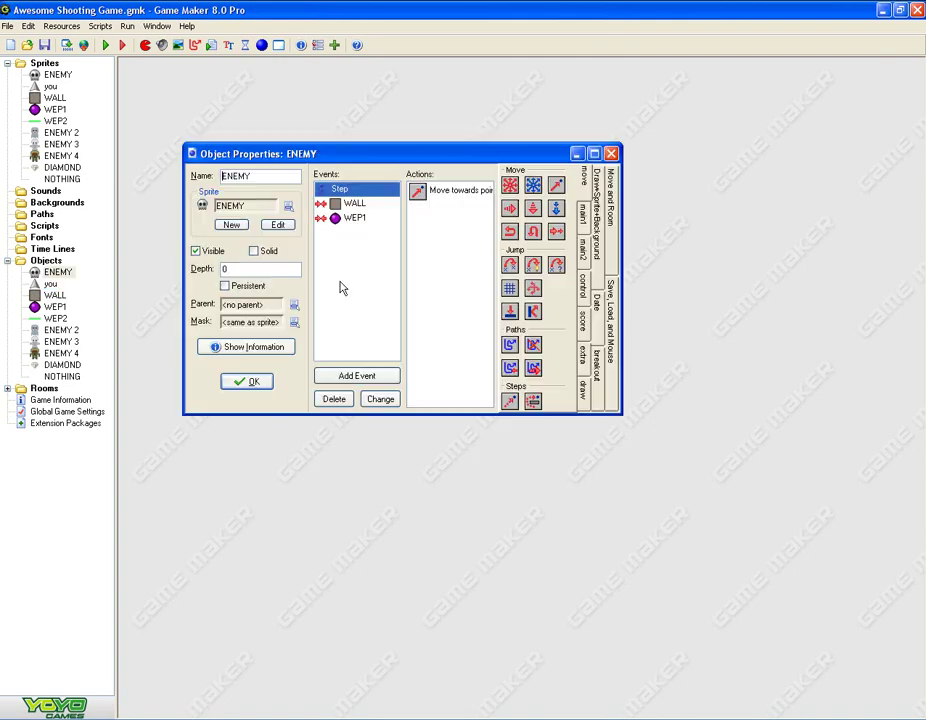
click(611, 154)
click(62, 330)
double_click(68, 331)
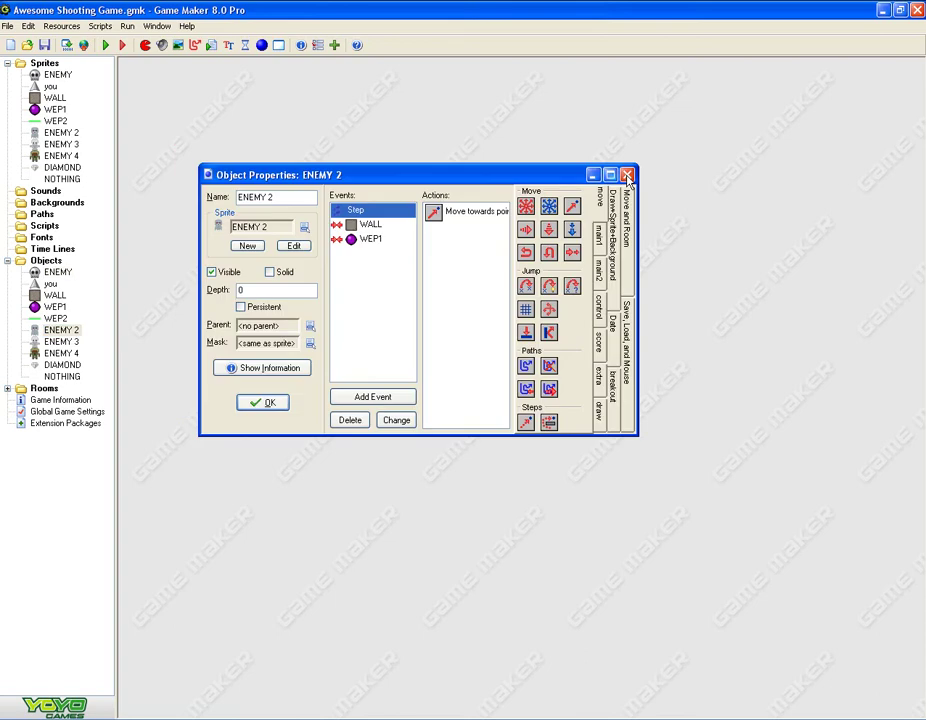
click(627, 176)
Inspect the movement action in the ENEMY object's WALL collision event and dismiss its settings without changes
double_click(60, 272)
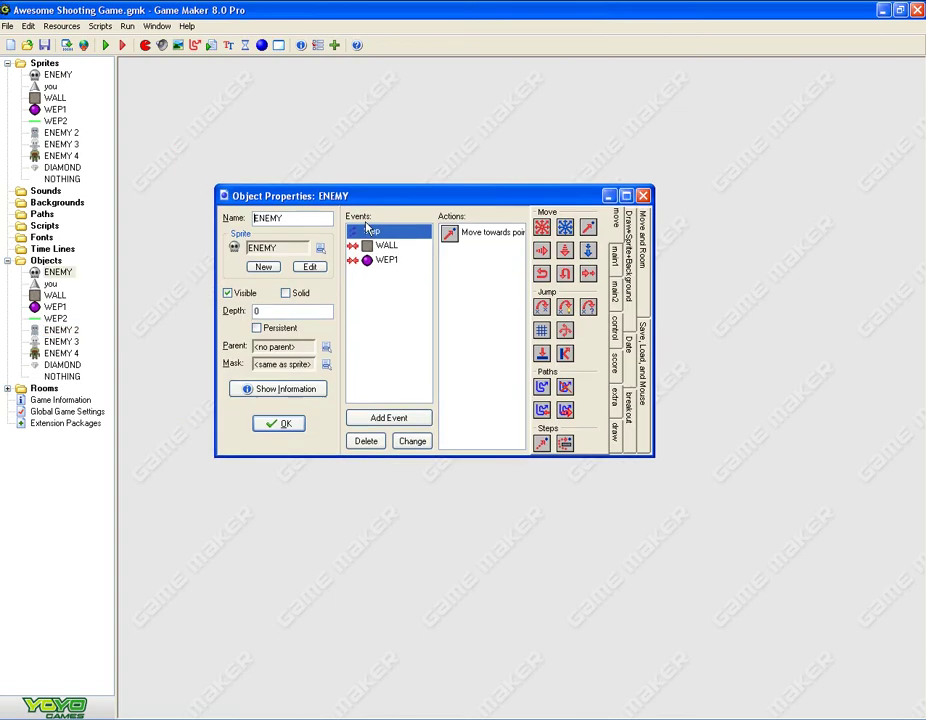
click(386, 260)
click(386, 245)
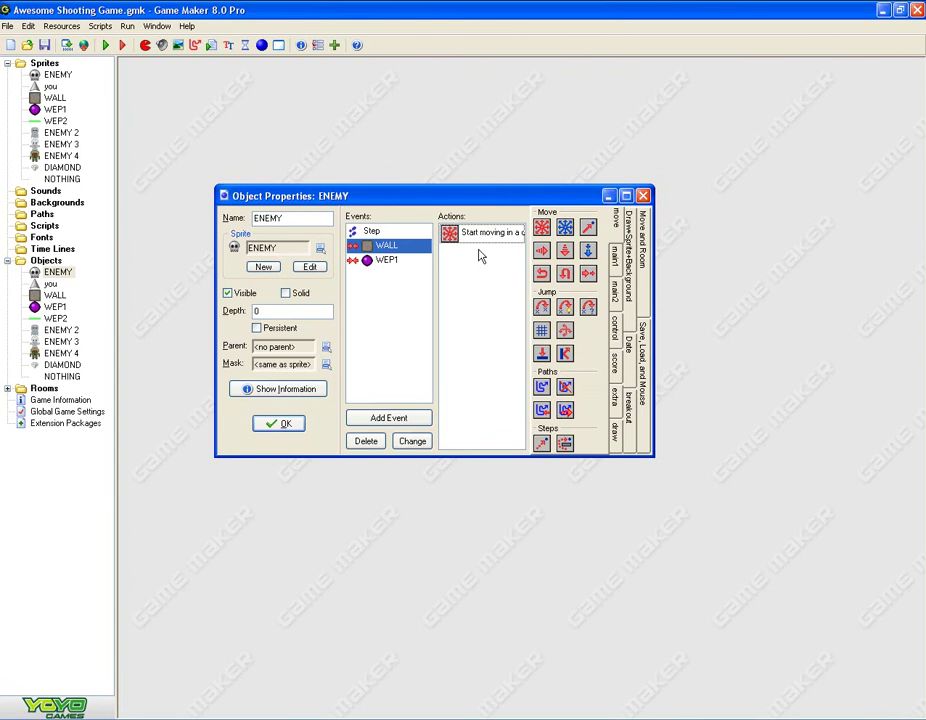
double_click(482, 233)
click(537, 485)
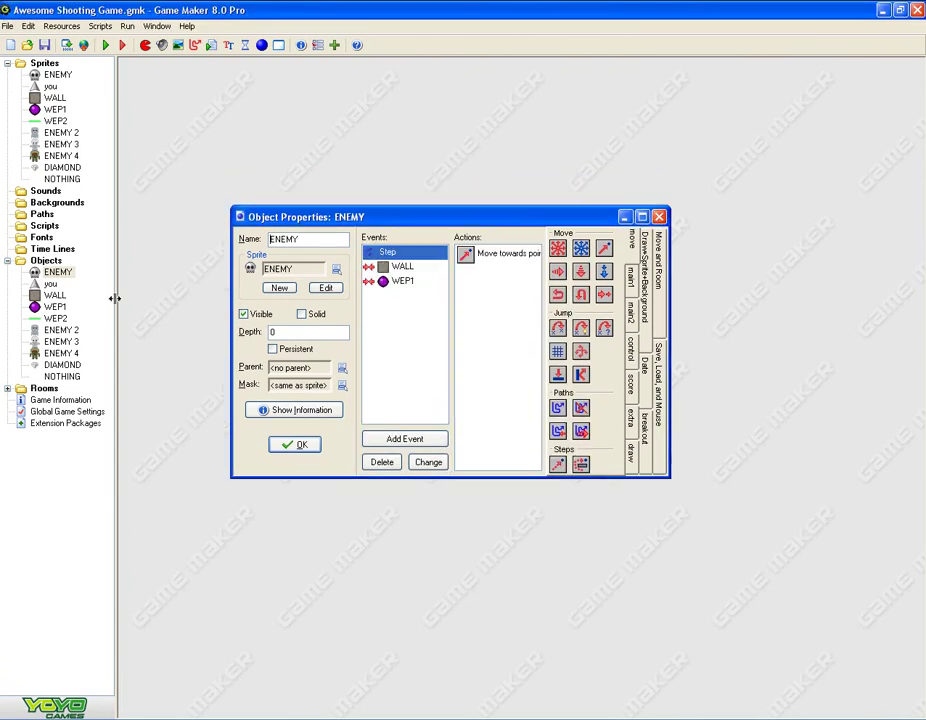
Review the target coordinates and speed of the Move Towards action in ENEMY's Step event, and confirm the action and object
click(467, 250)
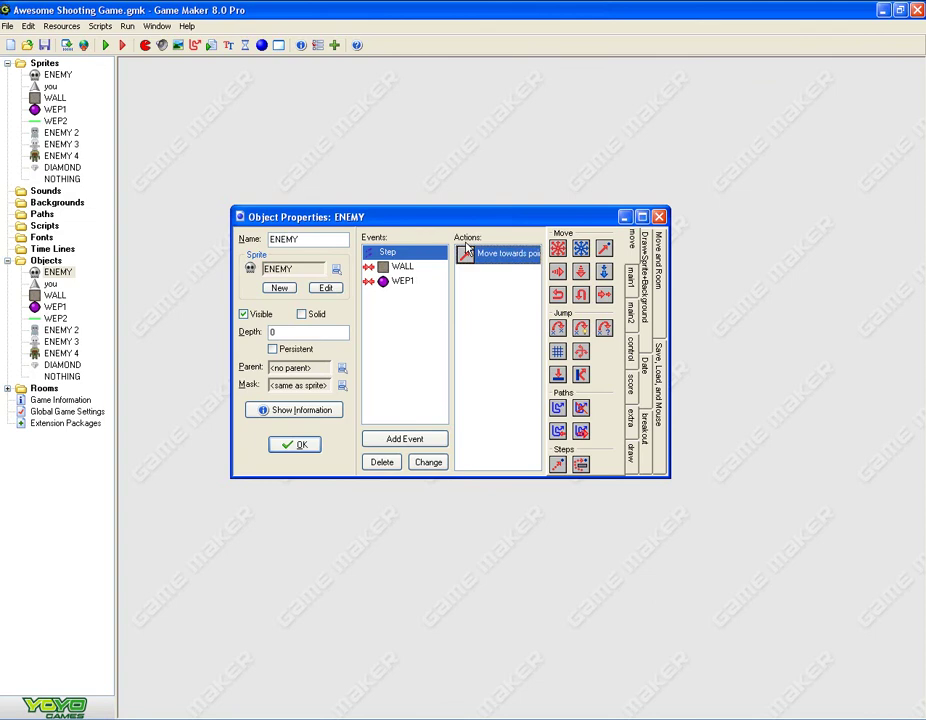
double_click(467, 251)
click(540, 484)
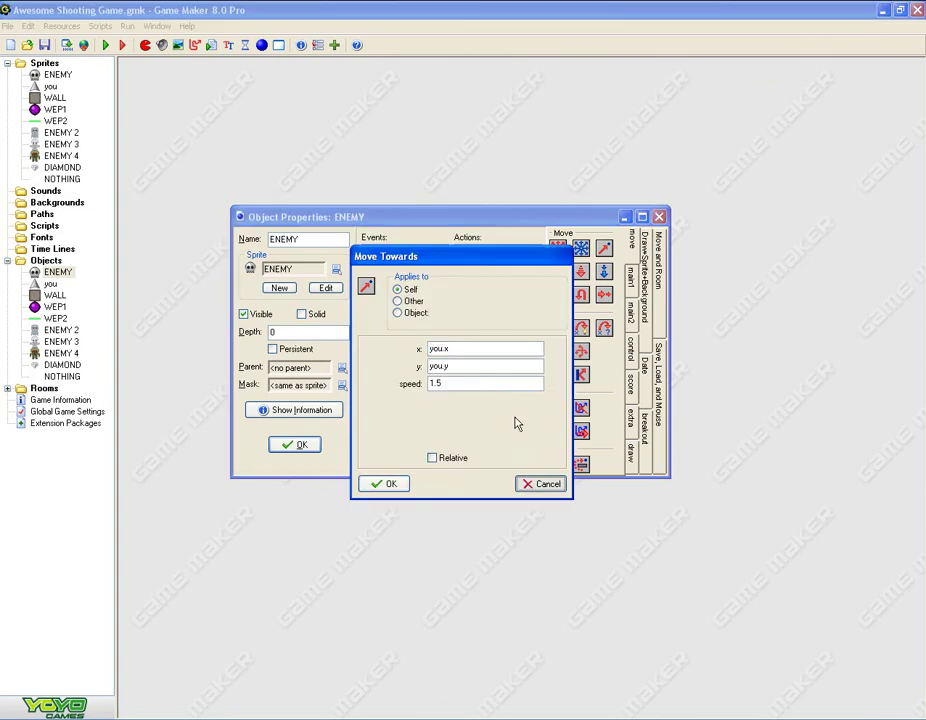
key(Return)
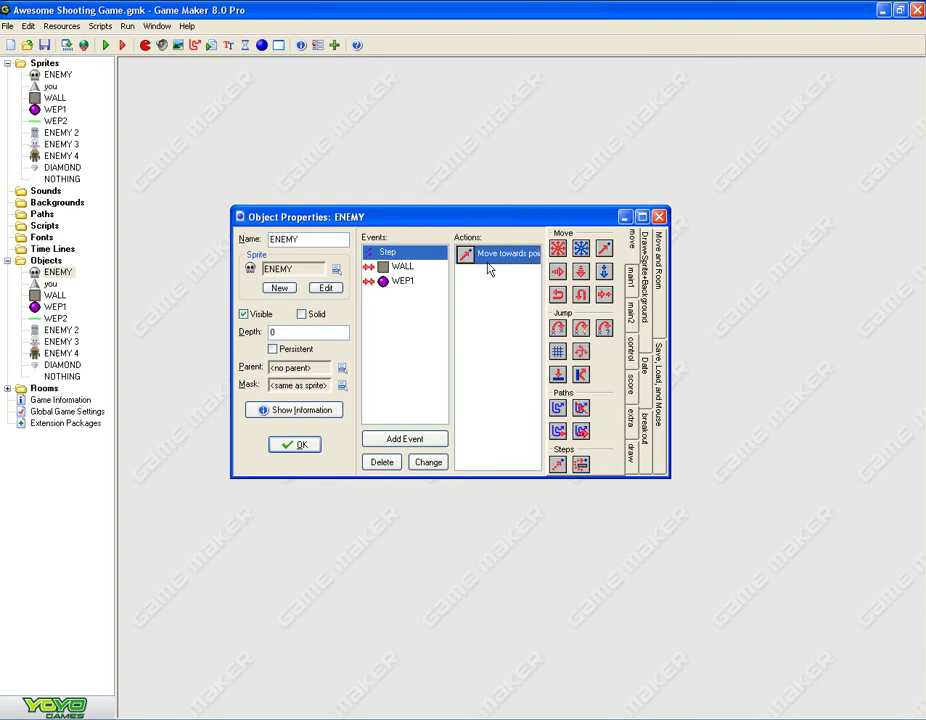
double_click(489, 262)
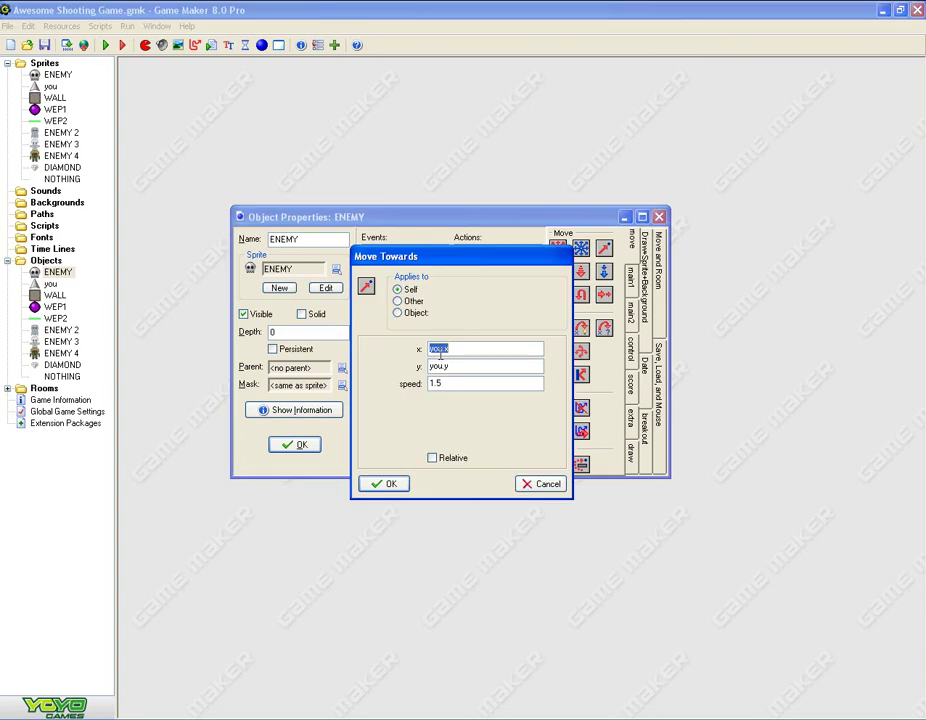
click(445, 348)
click(450, 366)
click(388, 483)
click(294, 444)
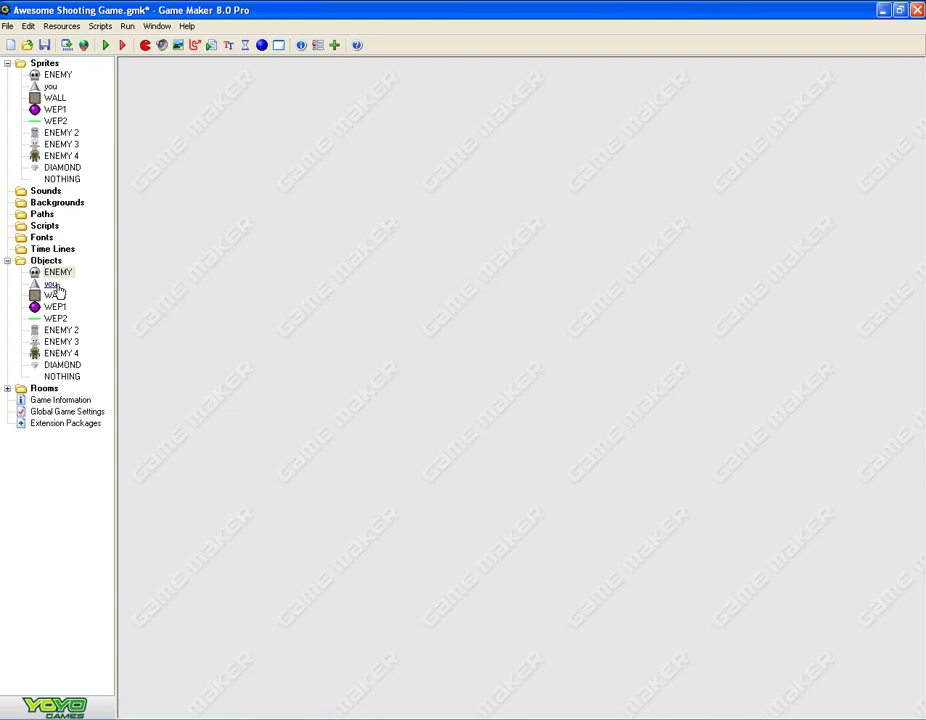
Reopen the ENEMY object and examine the direction and speed of the WALL collision's Move Fixed action, cancelling its settings
double_click(65, 273)
click(403, 289)
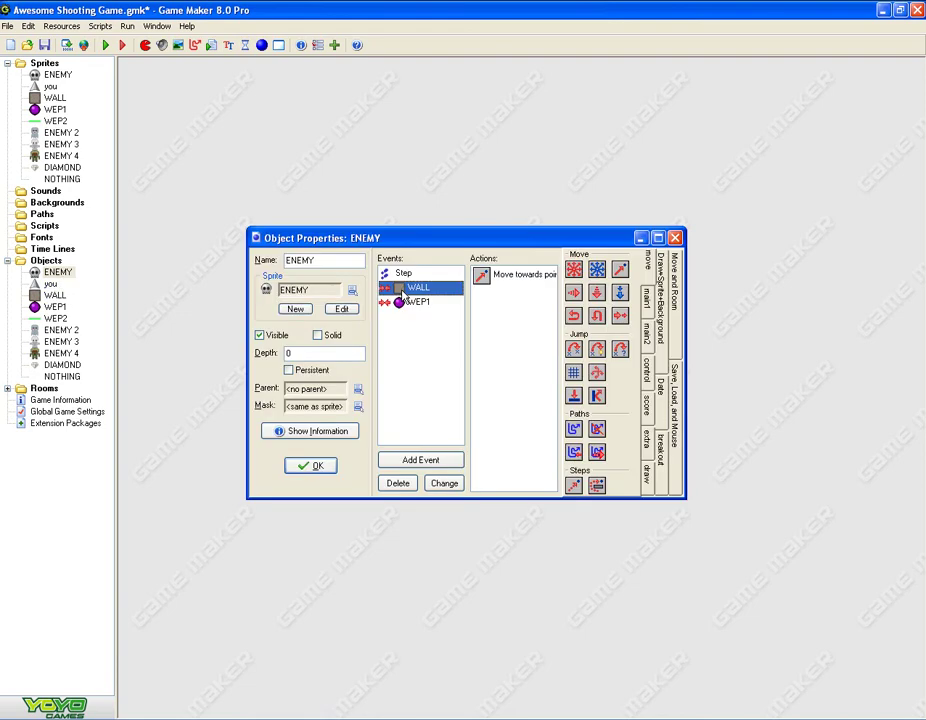
click(416, 289)
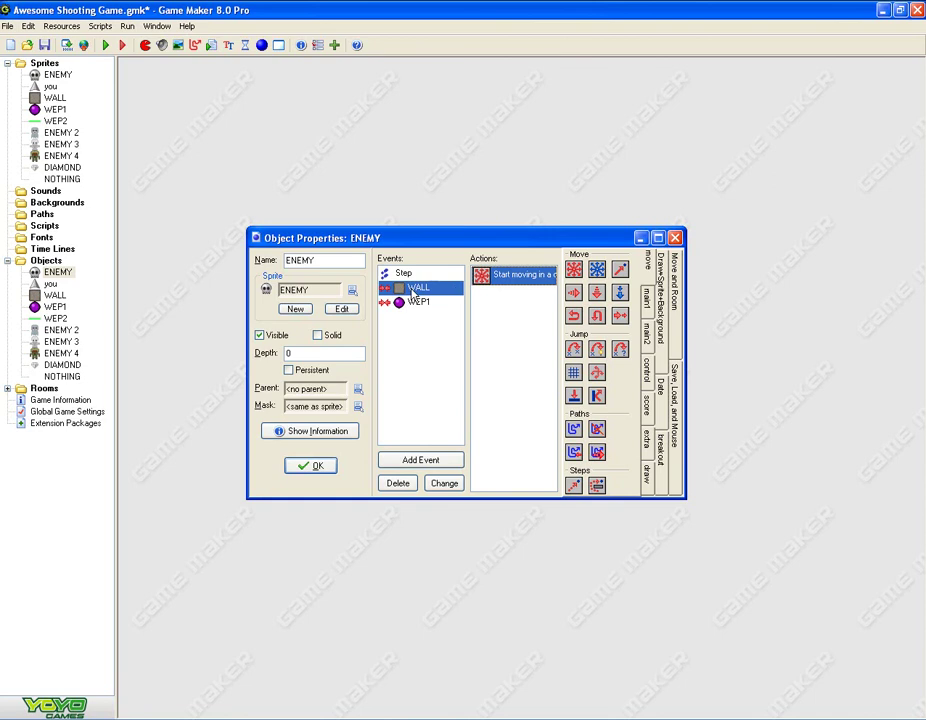
click(410, 289)
double_click(509, 278)
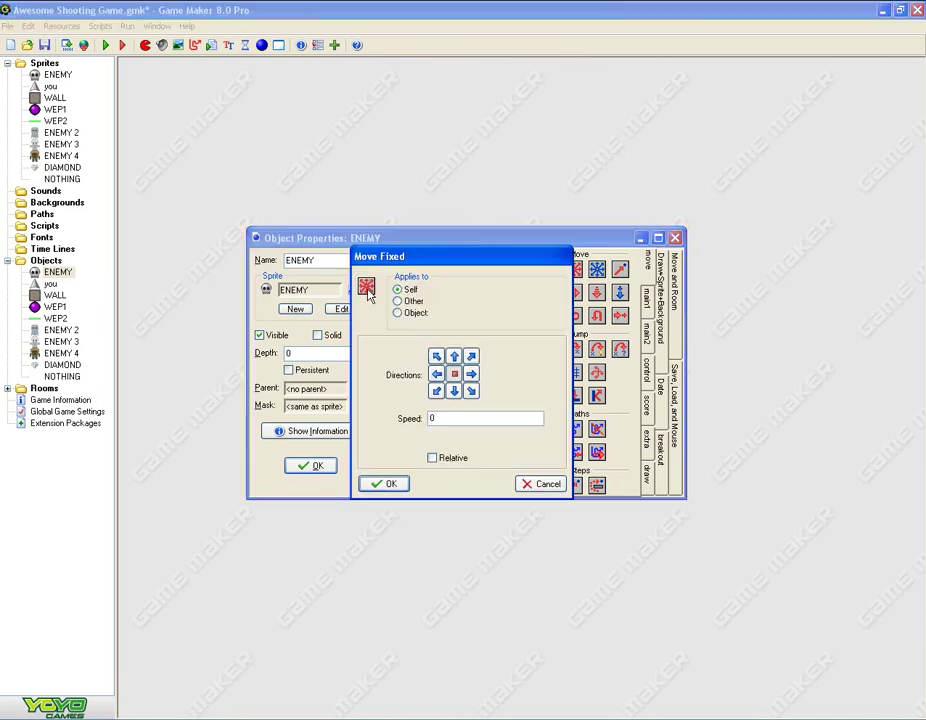
click(561, 486)
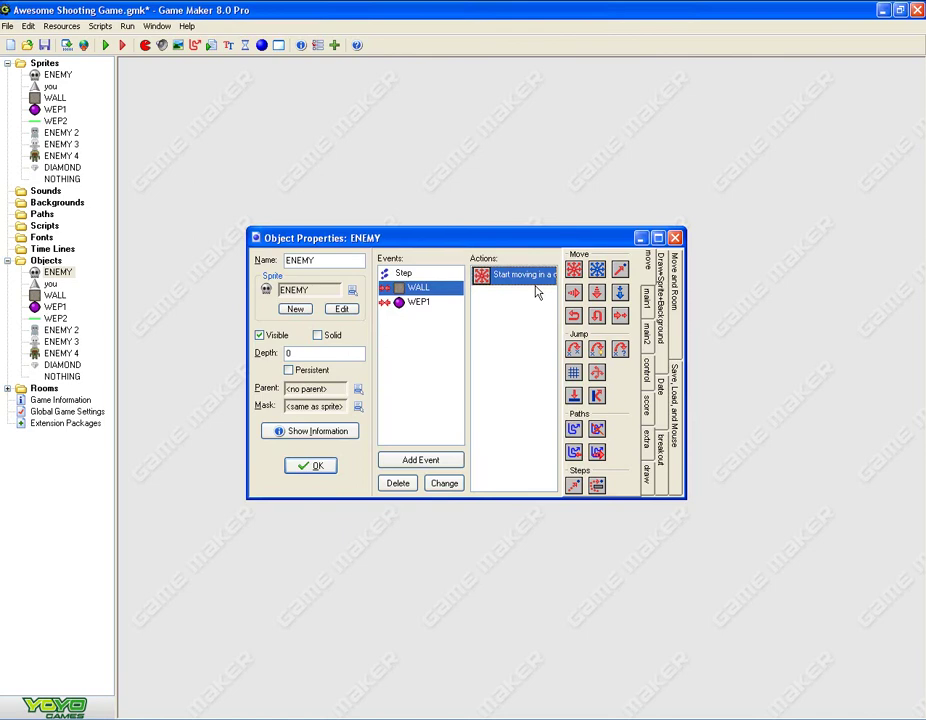
double_click(530, 276)
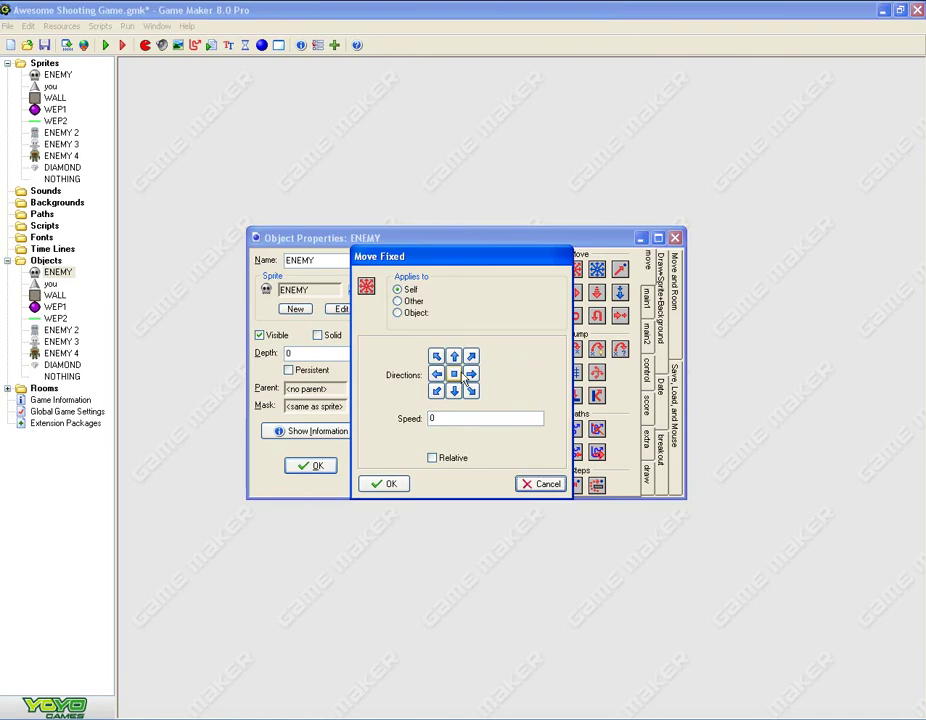
click(542, 484)
Inspect the Set Score and Change Instance actions in the ENEMY object's WEP1 collision event, dismissing each without changes
click(420, 303)
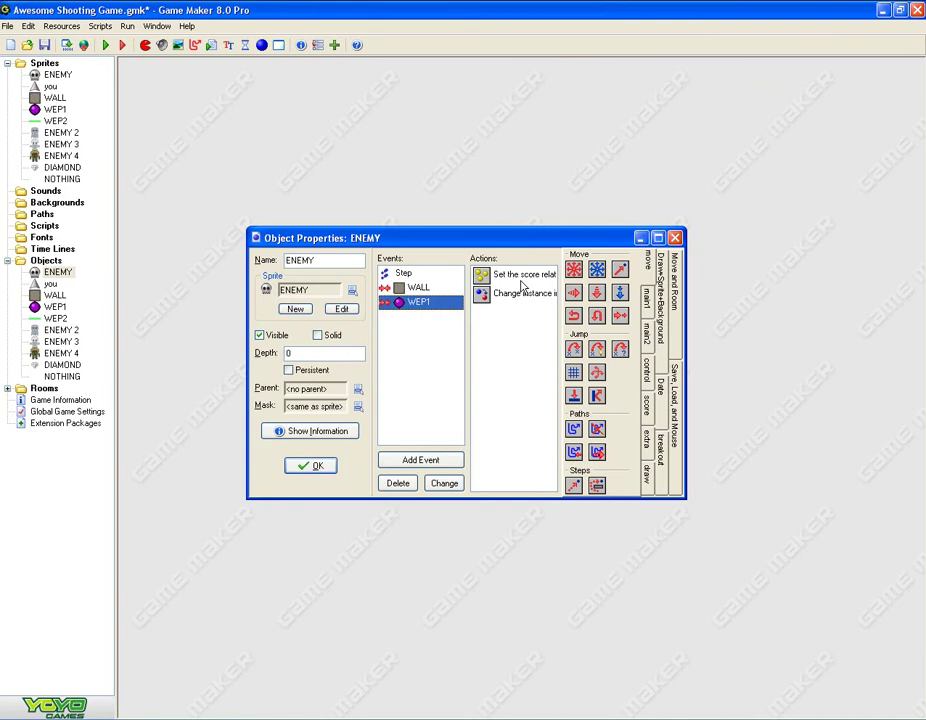
double_click(520, 280)
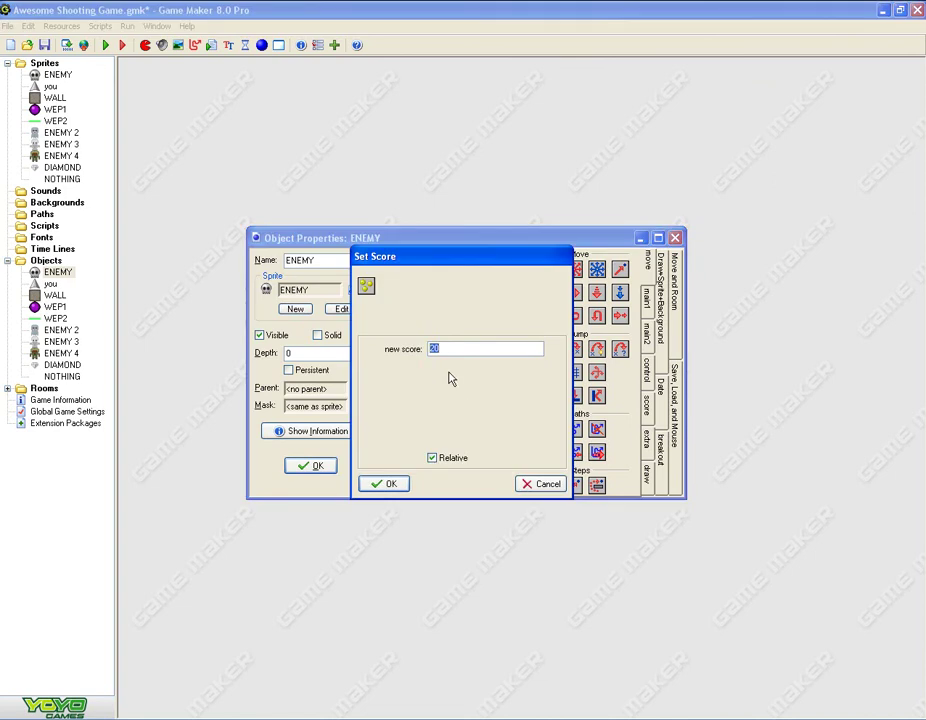
key(Return)
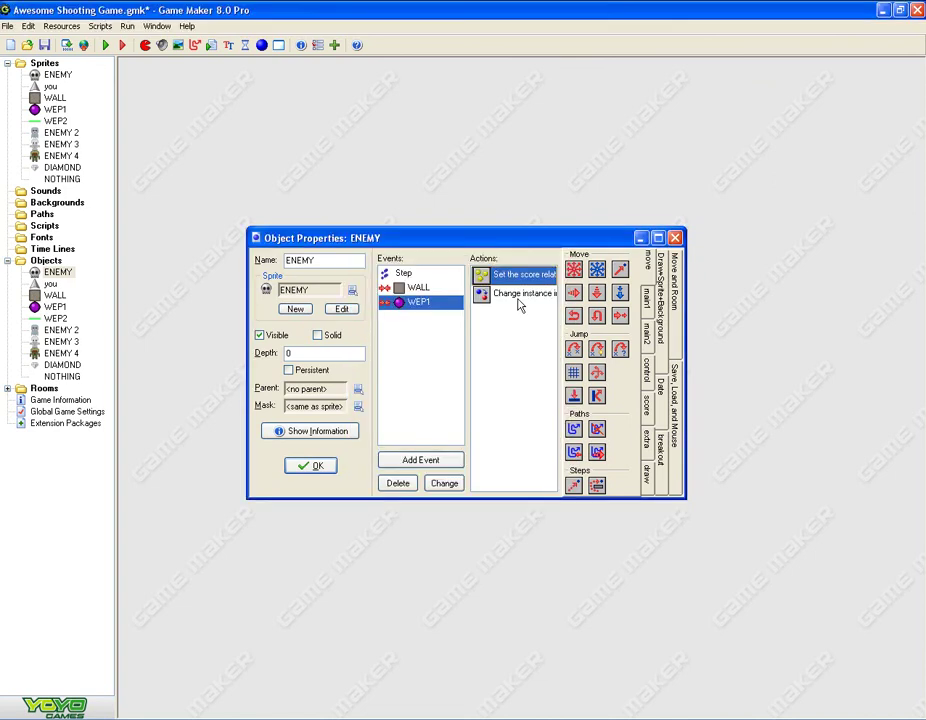
click(508, 294)
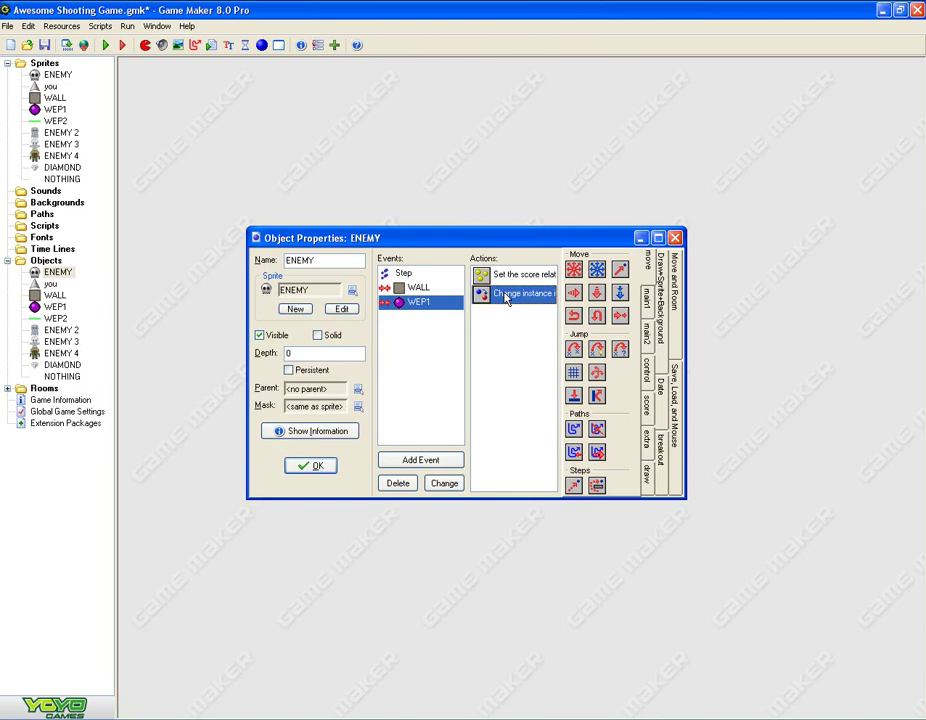
double_click(507, 296)
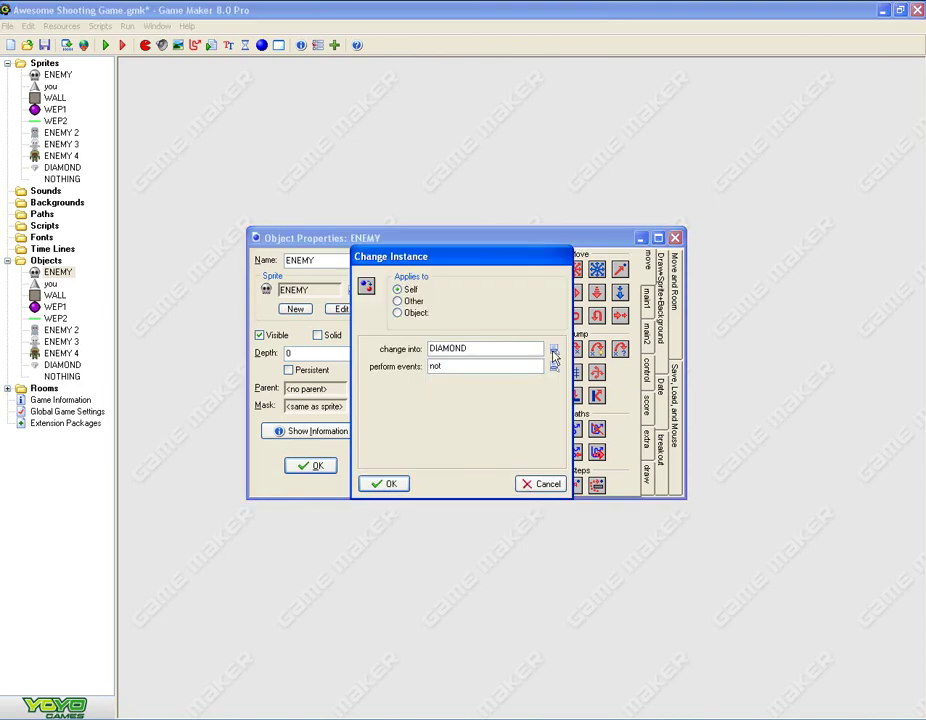
click(541, 483)
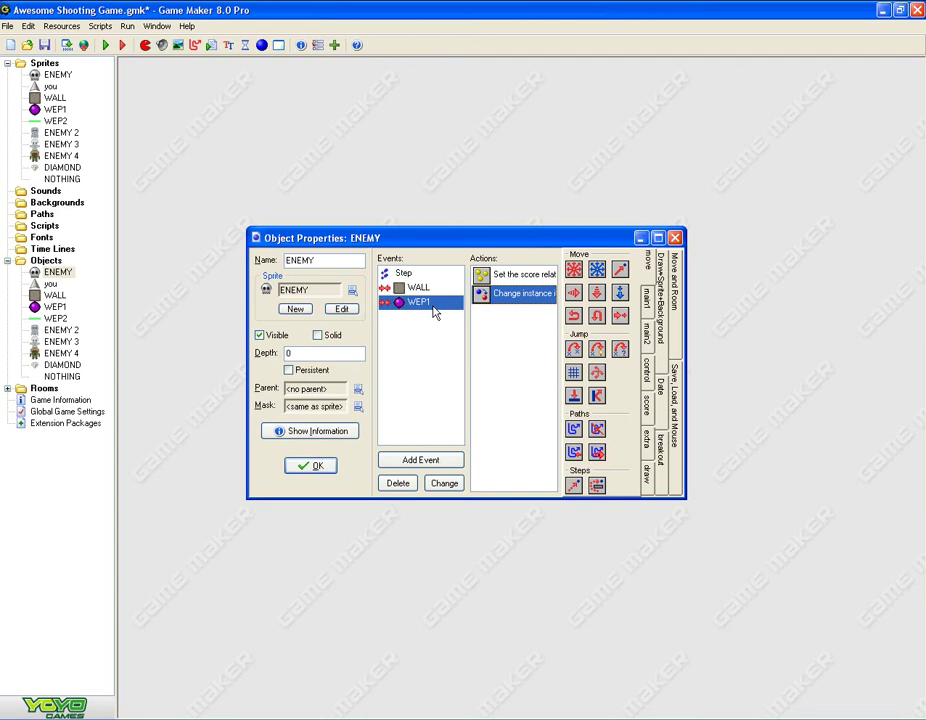
Recheck the score and target object settings of ENEMY's WEP1 collision actions, cancel them, and close the object
click(435, 312)
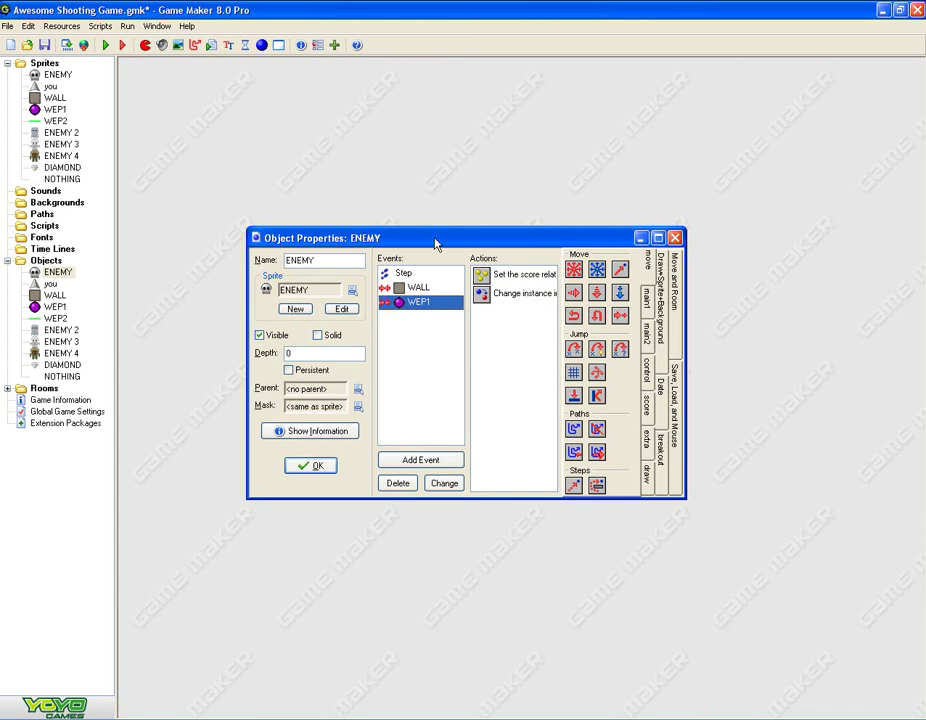
double_click(525, 275)
click(532, 486)
double_click(533, 310)
double_click(513, 347)
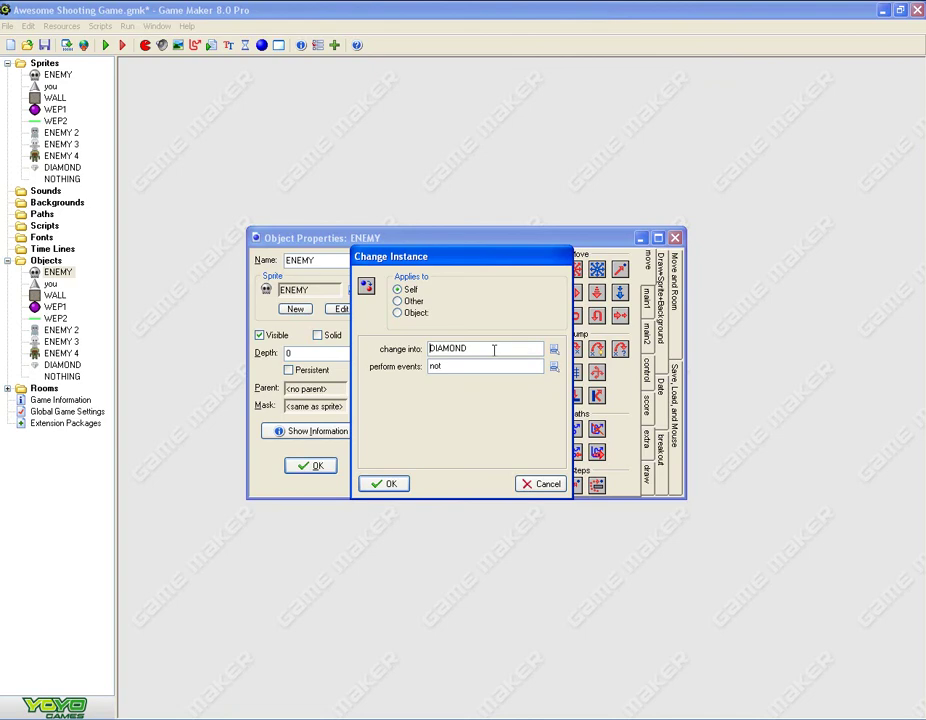
click(503, 349)
click(546, 485)
click(333, 469)
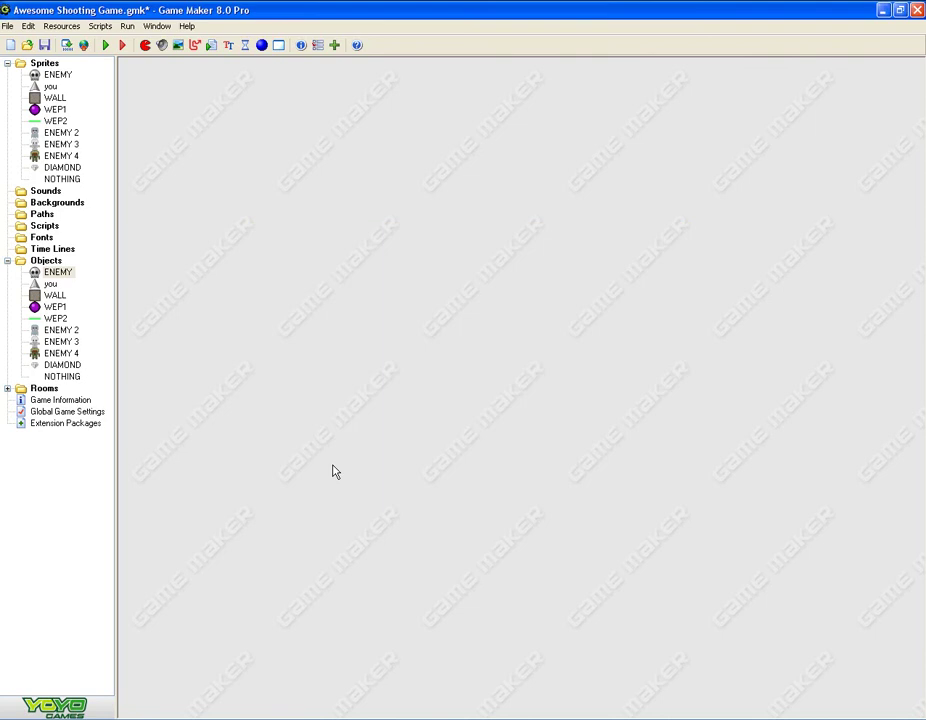
Open the WALL object, check the action in its Create event, and close the object's properties
double_click(54, 295)
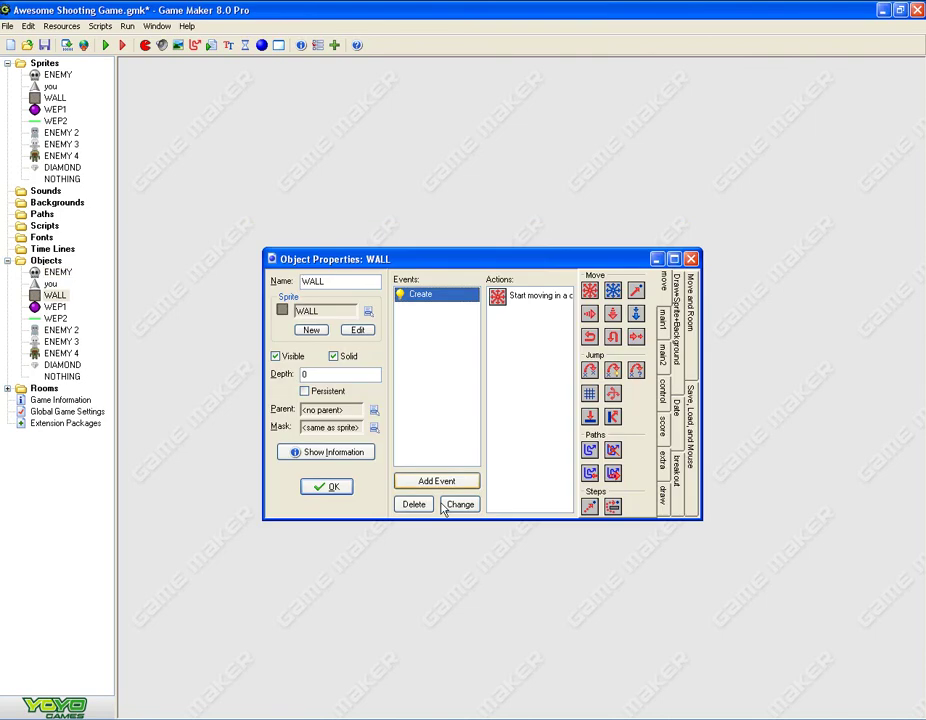
double_click(505, 501)
key(Return)
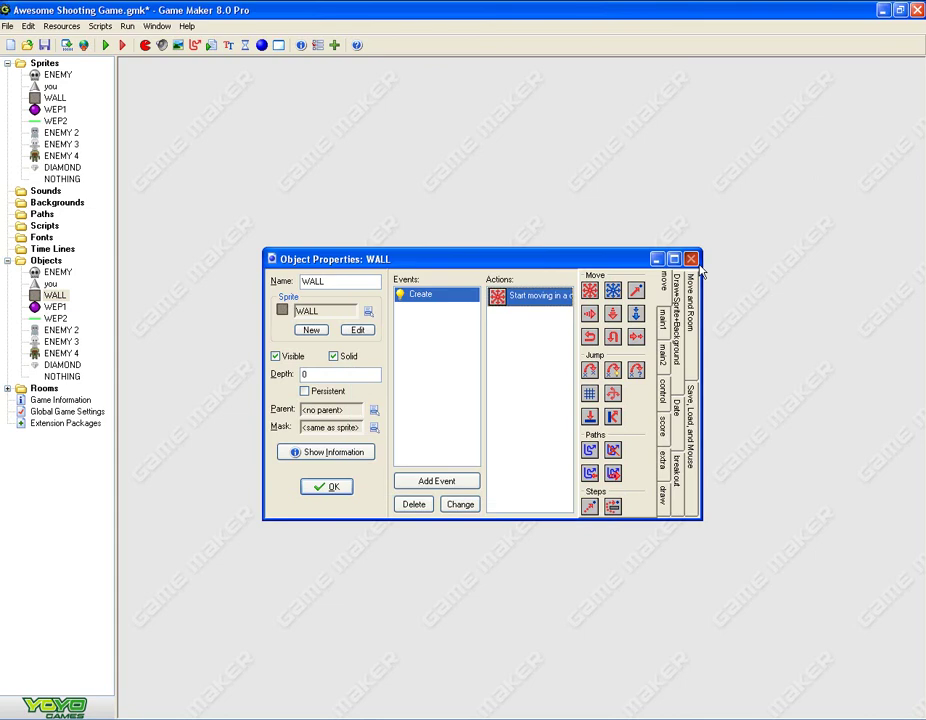
click(691, 259)
Open the WEP1 object, view the ENEMY collision's Change Instance settings, and look through its other enemy collision events
click(50, 308)
double_click(52, 308)
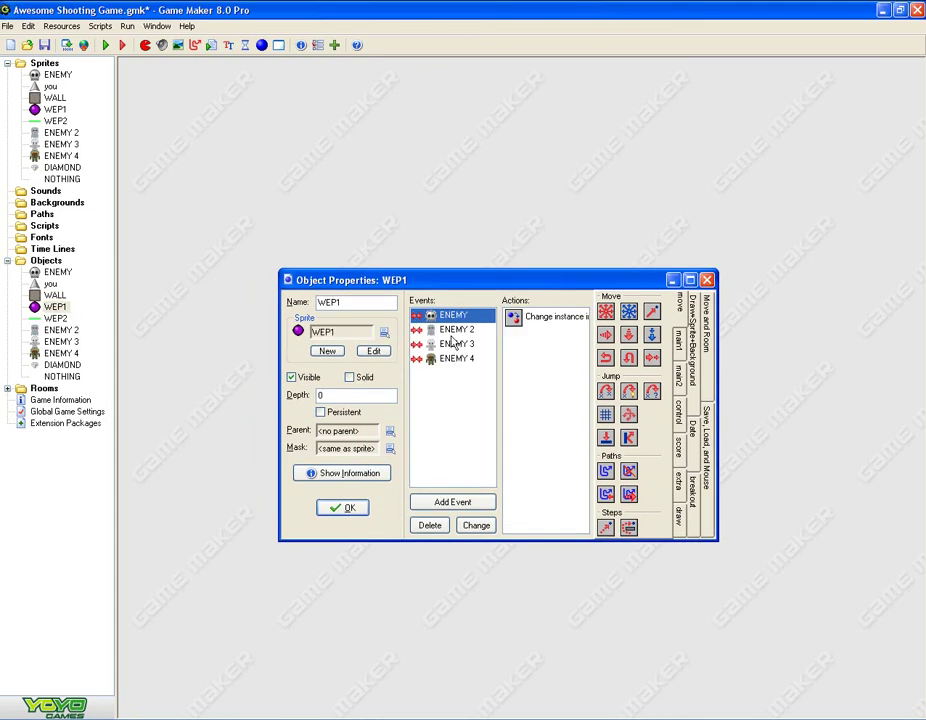
double_click(566, 318)
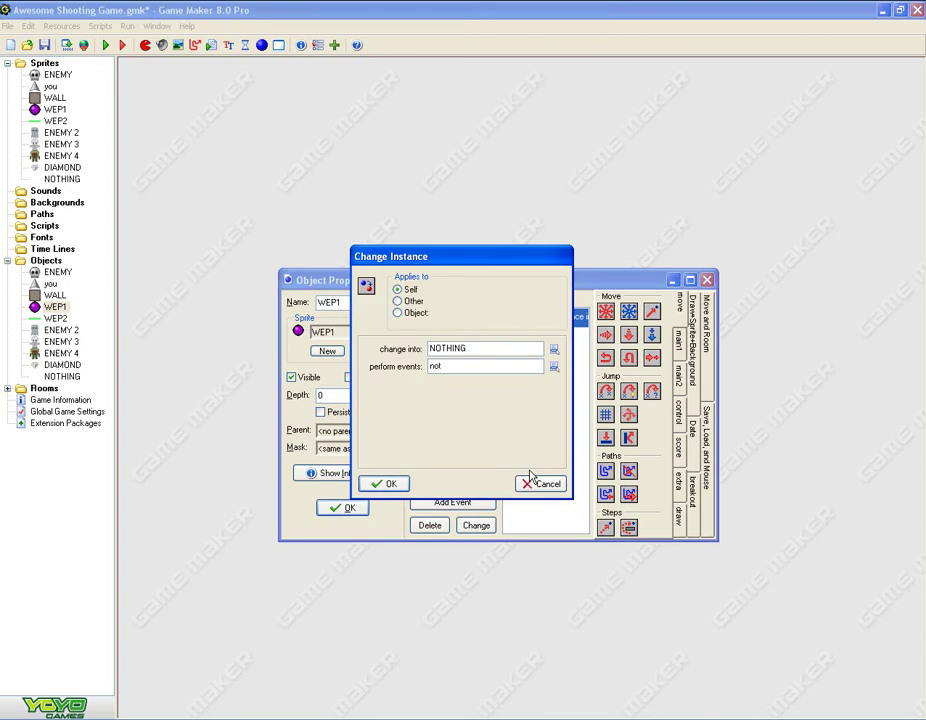
click(533, 479)
click(452, 330)
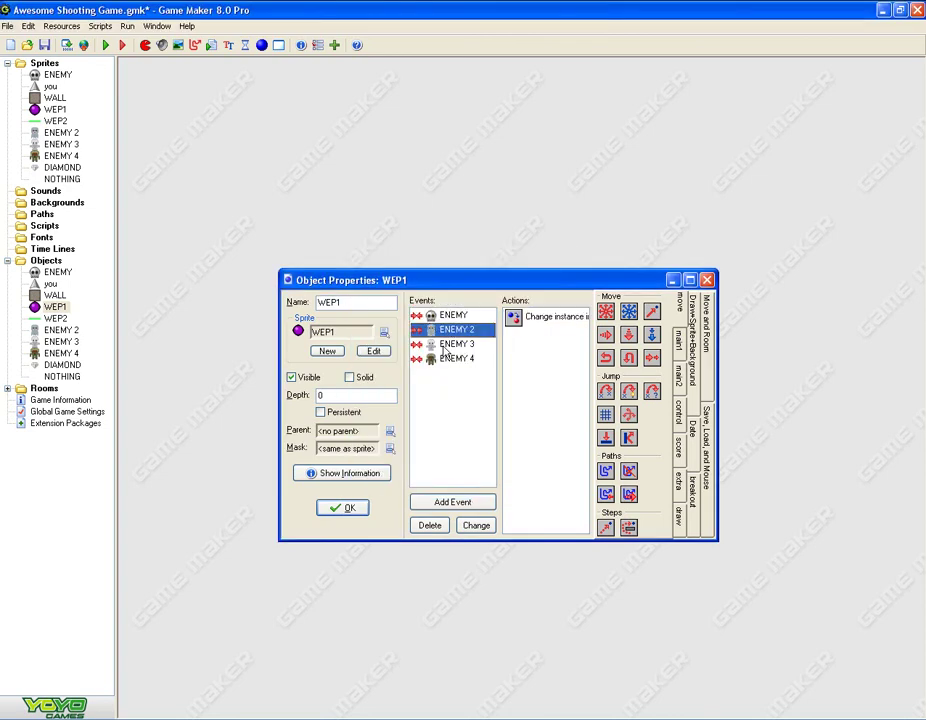
click(462, 318)
click(462, 358)
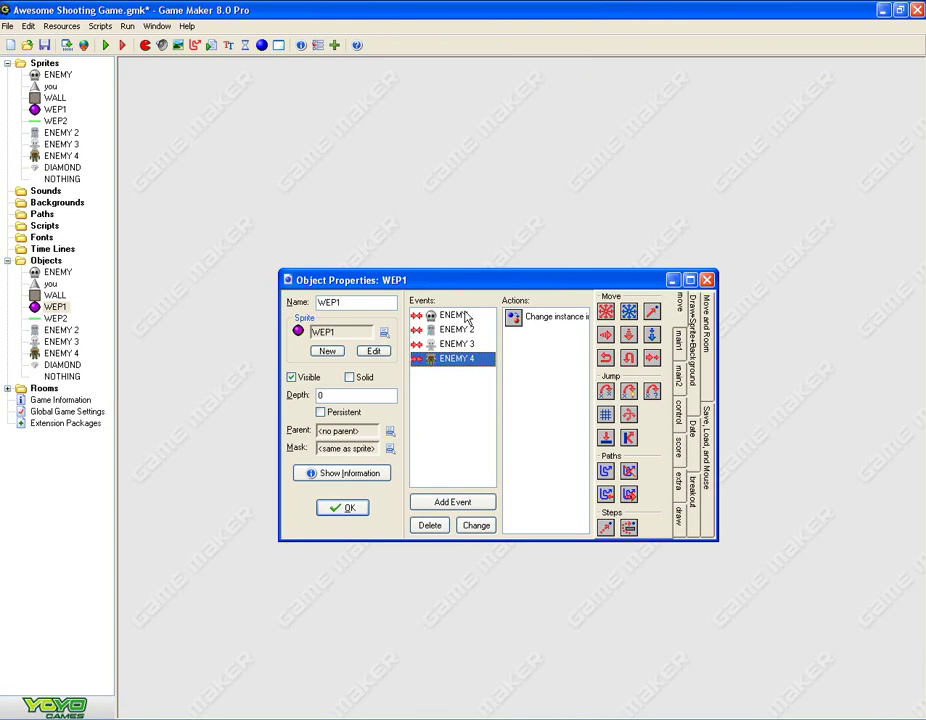
Recheck the Change Instance action in WEP1's enemy collision events, dismiss its settings, and confirm the object
click(484, 331)
double_click(521, 320)
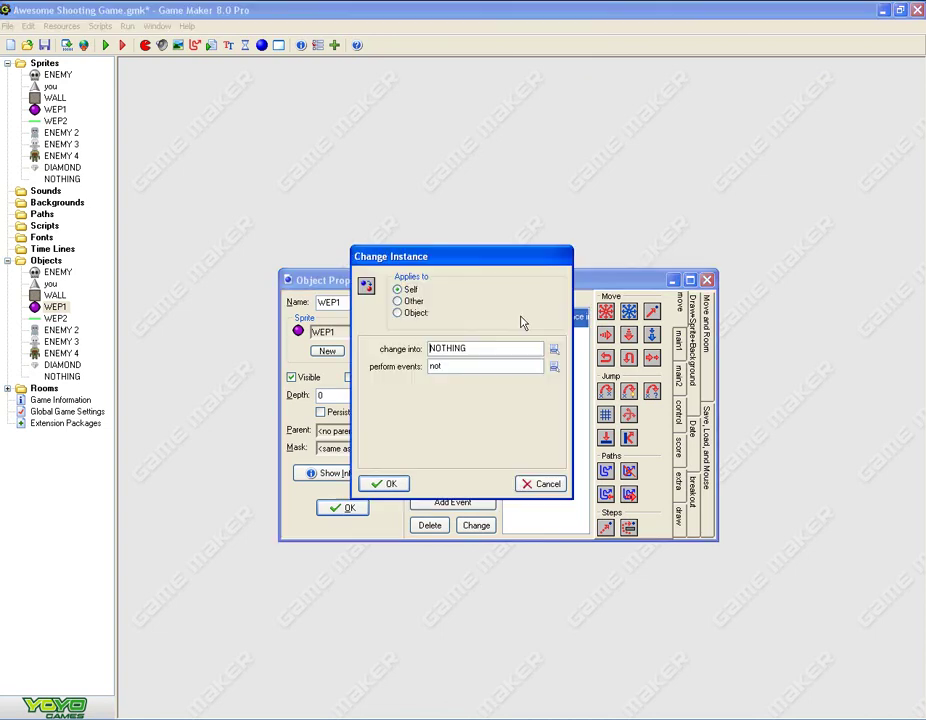
key(Return)
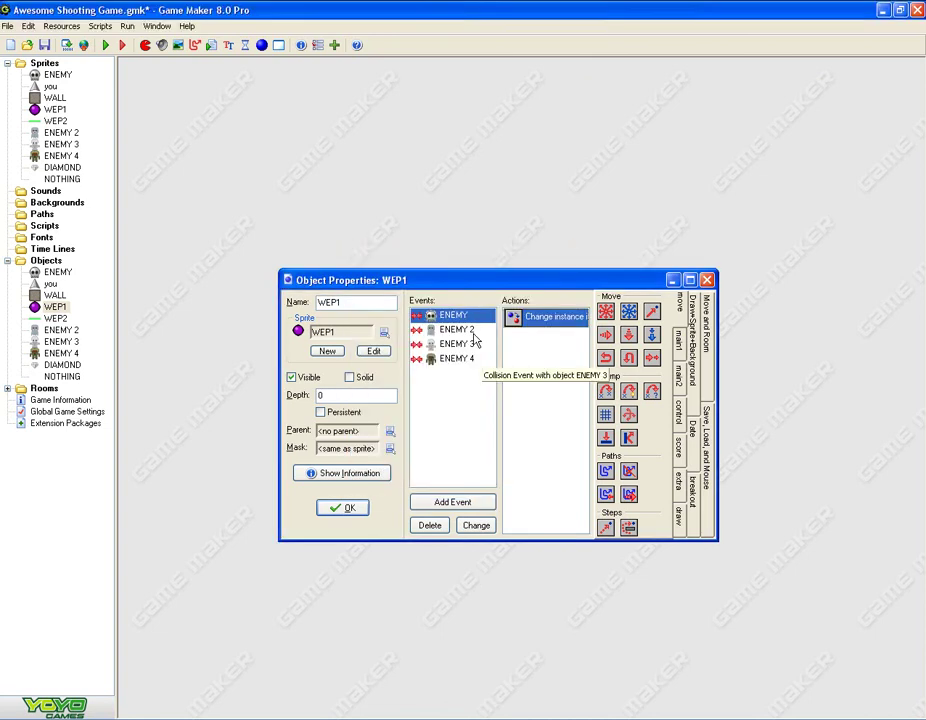
double_click(545, 317)
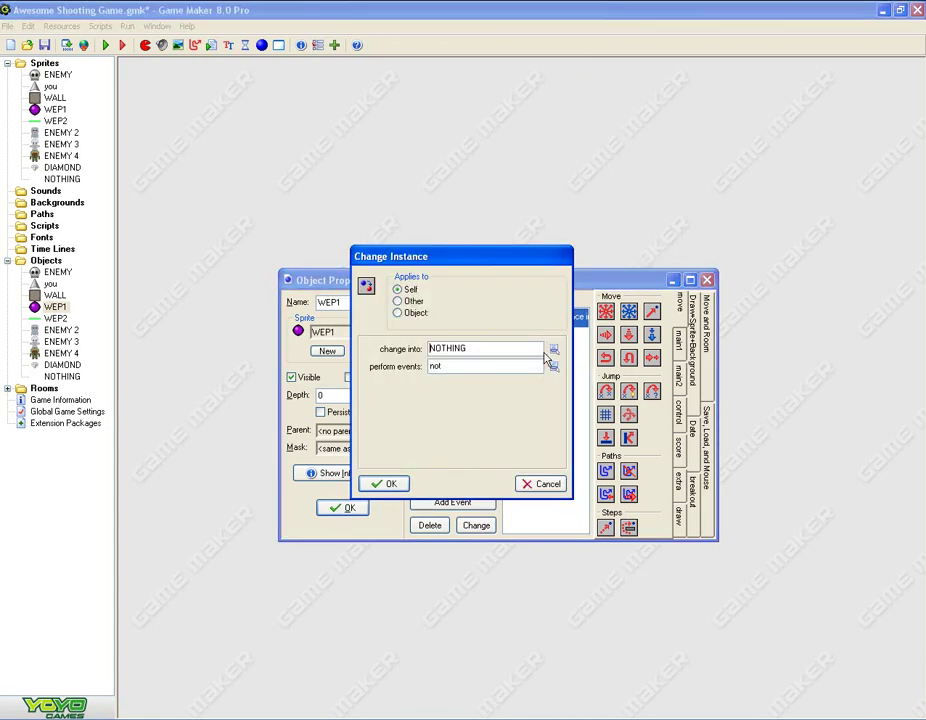
click(540, 485)
double_click(569, 320)
click(545, 483)
click(343, 507)
Open the WEP2 object and examine the target coordinates and speed of its Step event's Move Towards action
click(79, 322)
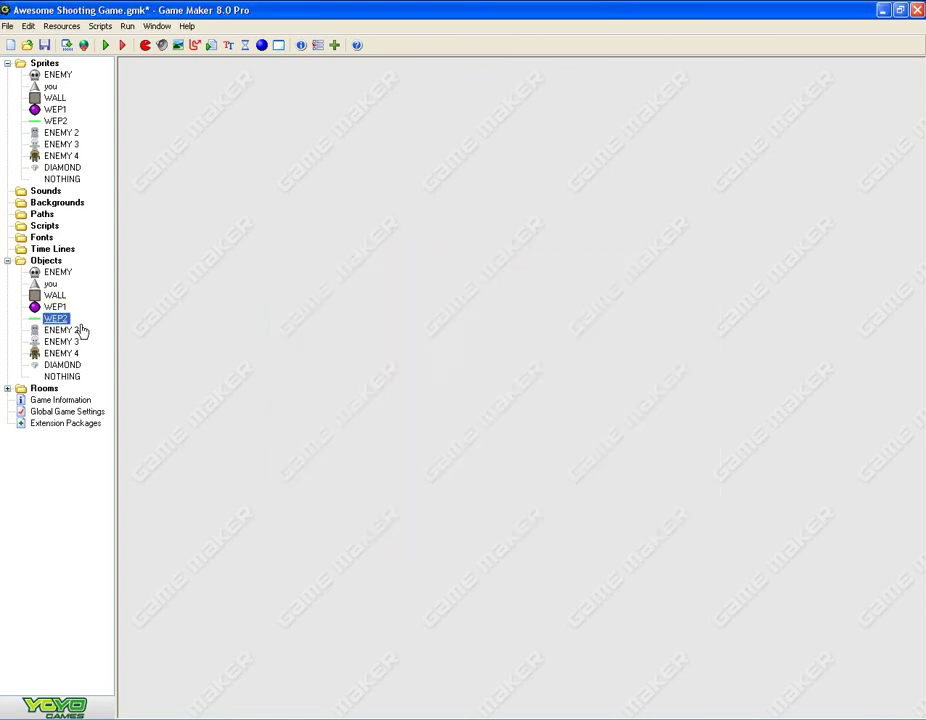
double_click(81, 325)
drag(350, 70, 365, 108)
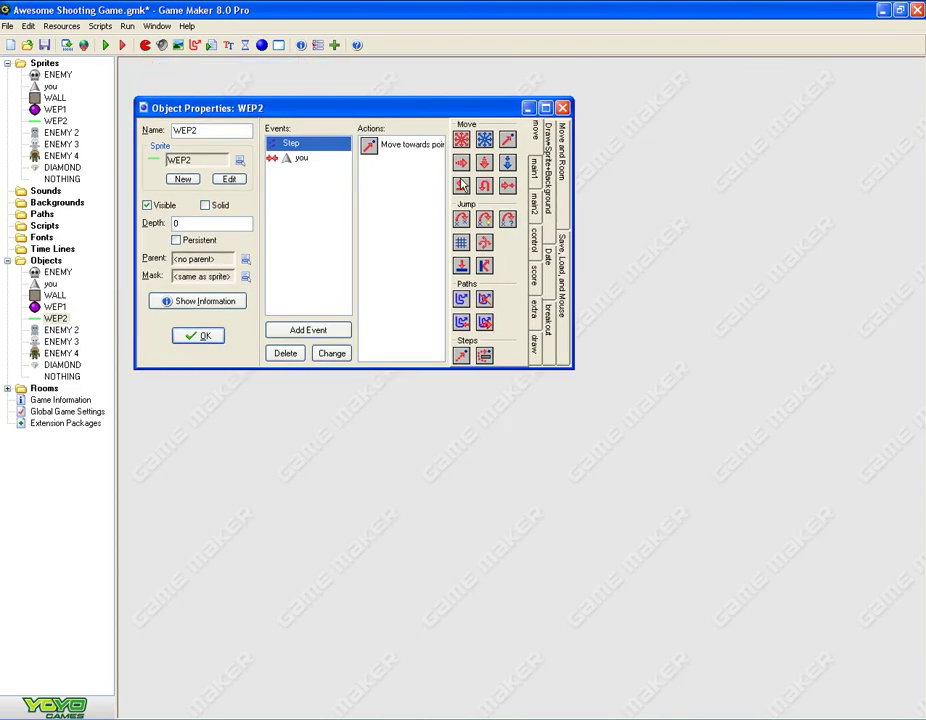
click(405, 148)
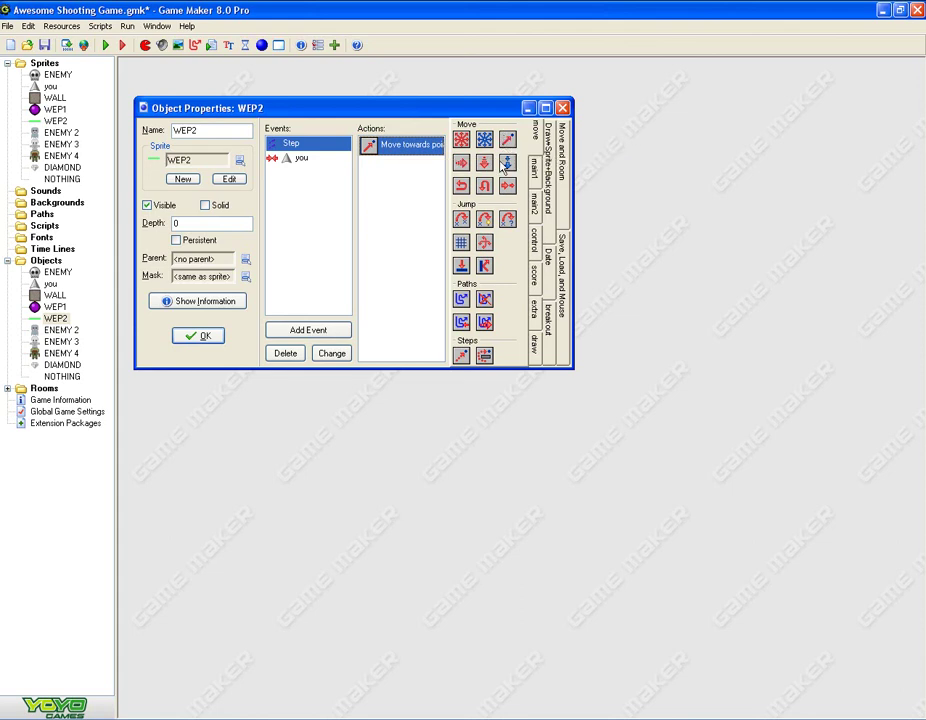
double_click(402, 145)
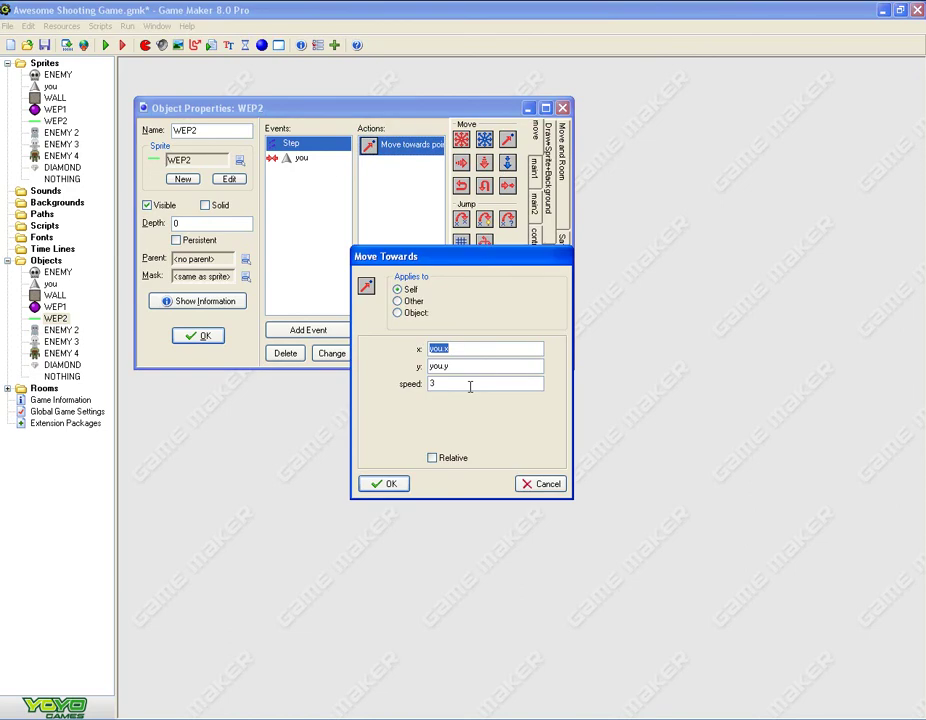
click(398, 486)
Check the Change Instance action in WEP2's collision event with you, cancel its settings, and close the object
click(310, 159)
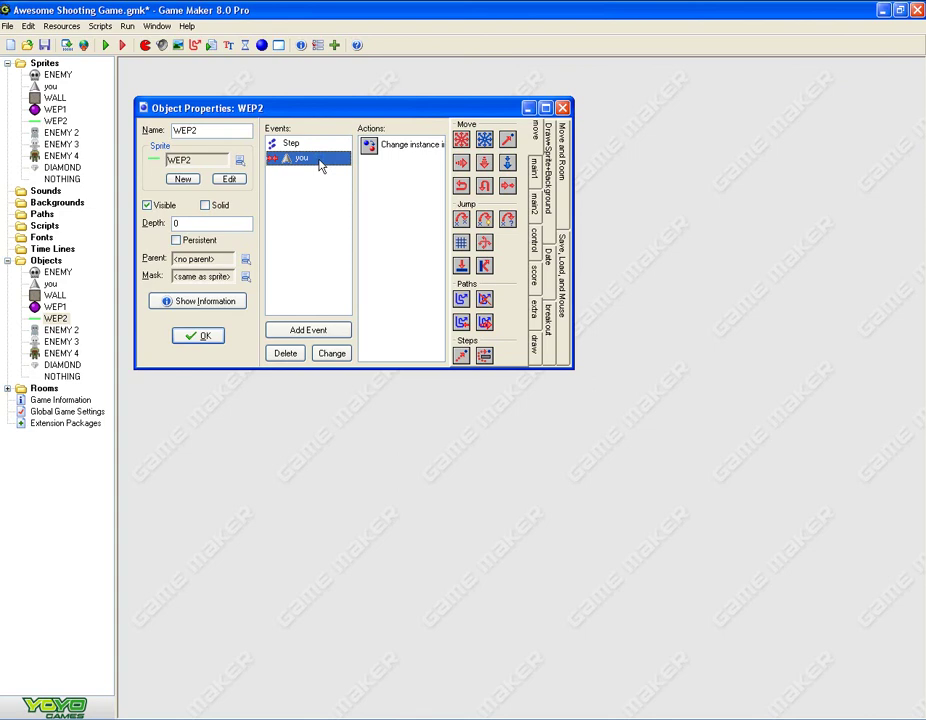
double_click(383, 147)
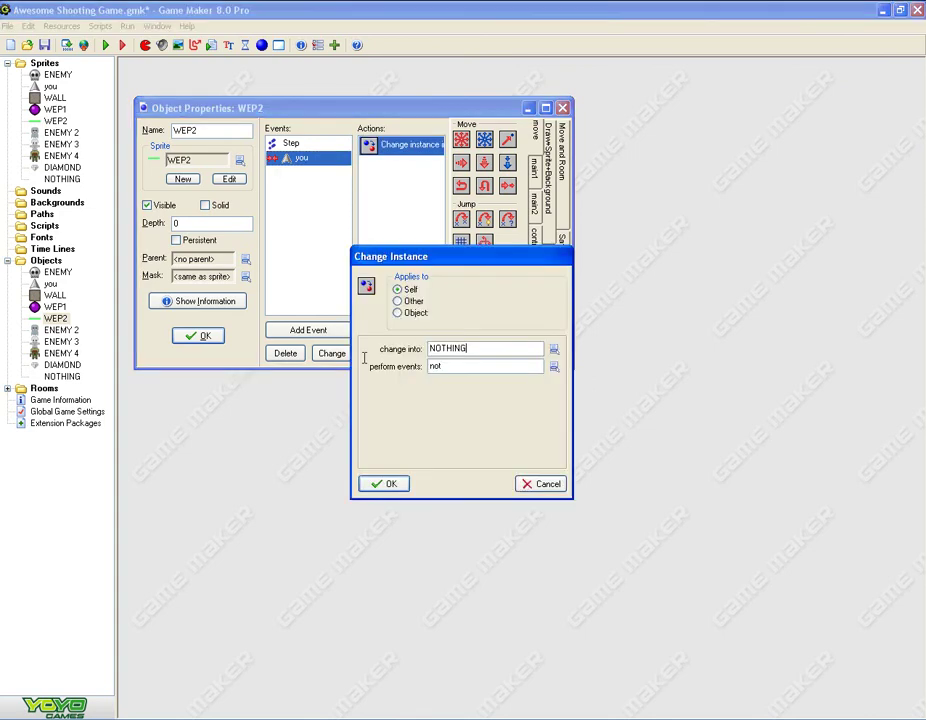
click(523, 487)
click(197, 336)
Open the ENEMY 2 object and examine its WEP1 collision actions, viewing the Set Score settings without changing them
click(62, 330)
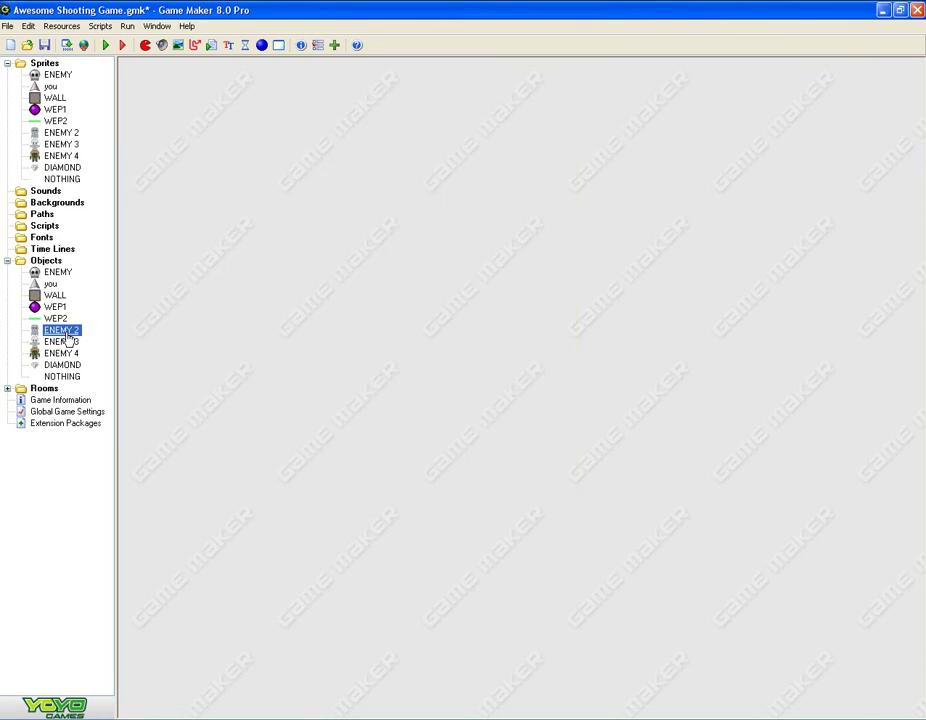
double_click(64, 332)
click(305, 155)
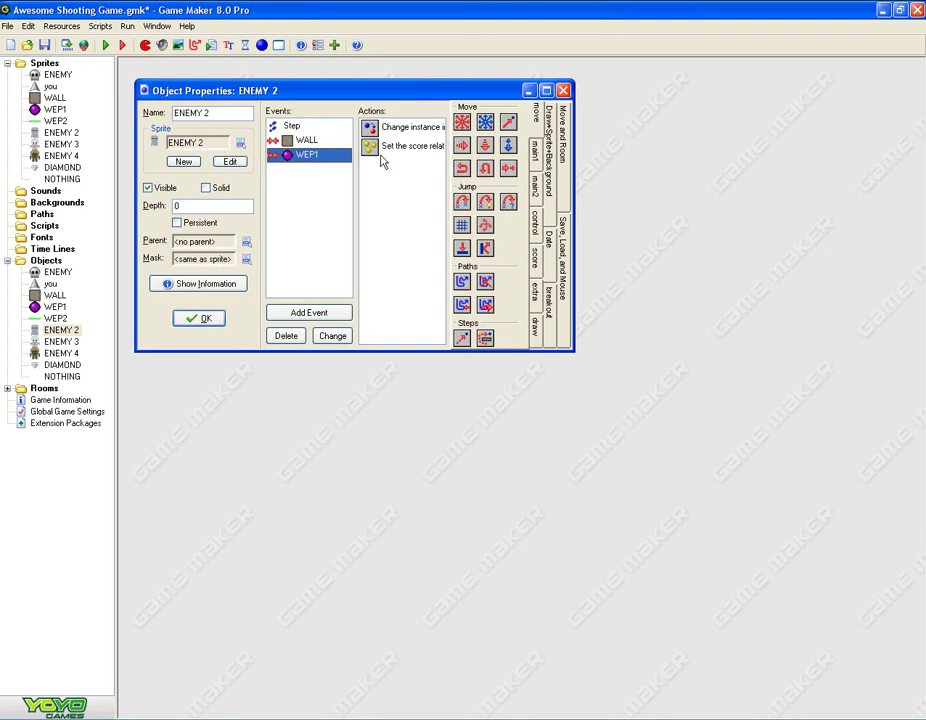
click(405, 130)
click(421, 147)
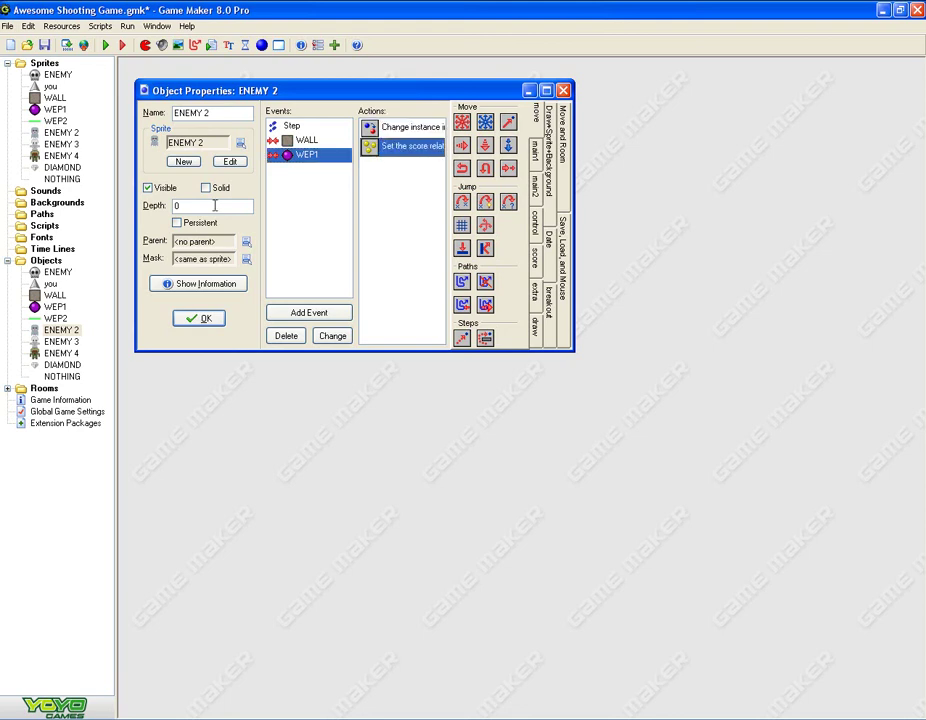
click(316, 142)
click(318, 155)
click(412, 147)
double_click(432, 157)
click(543, 485)
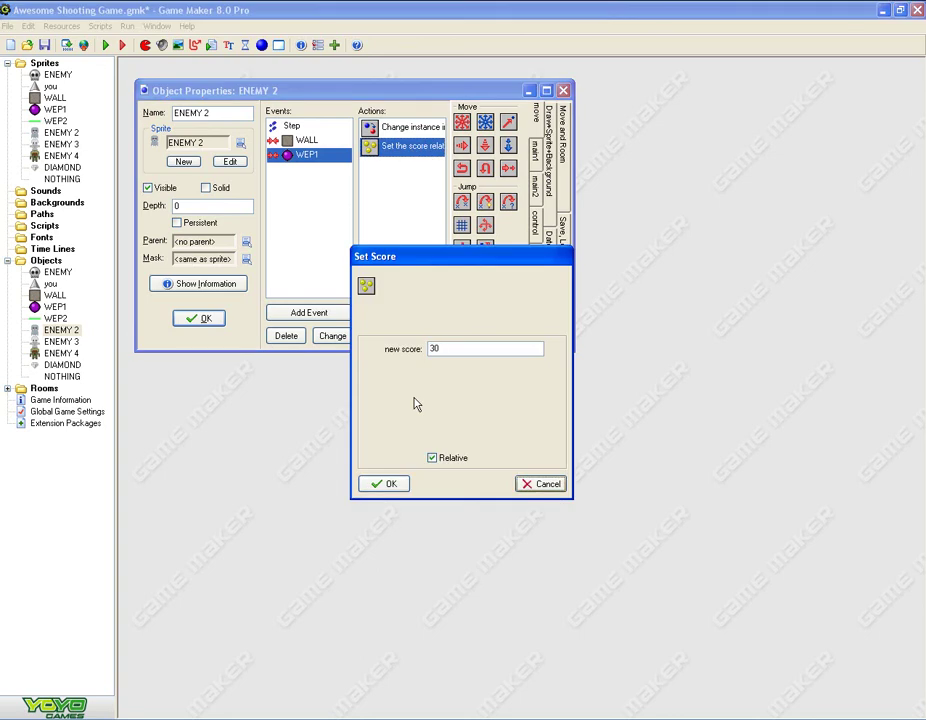
click(545, 484)
Review the WALL collision and the Step event's Move Towards speed in ENEMY 2, and confirm the action and object
click(306, 142)
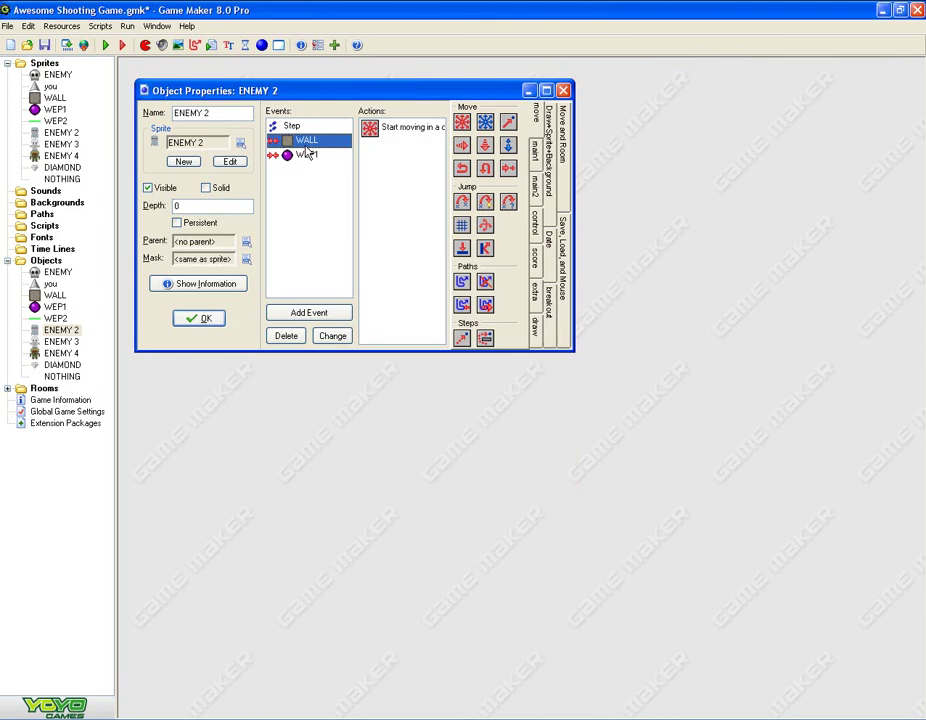
click(308, 127)
click(378, 130)
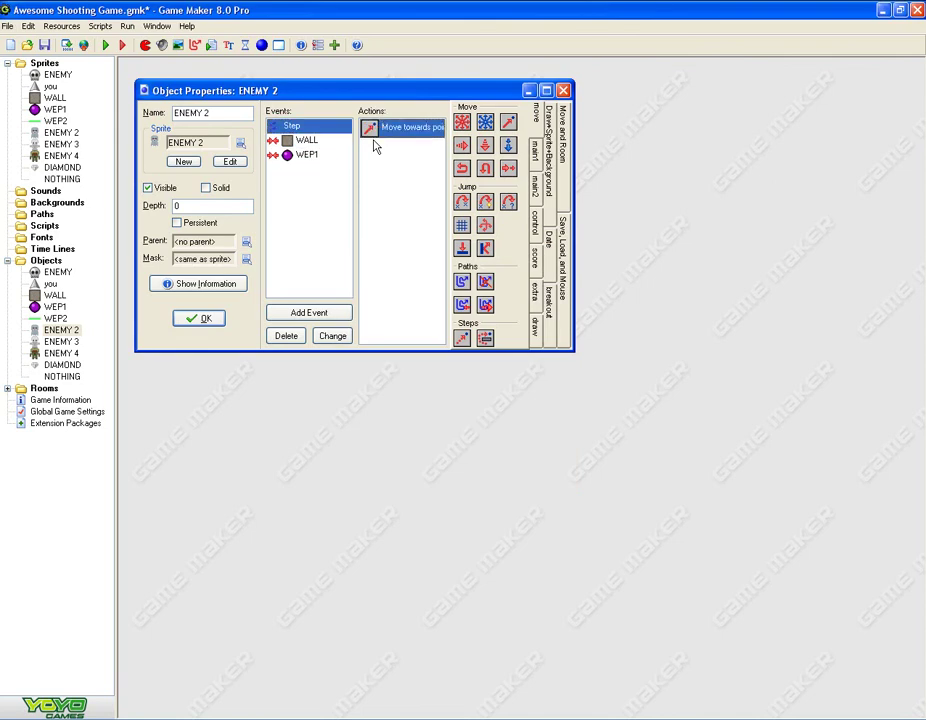
double_click(378, 128)
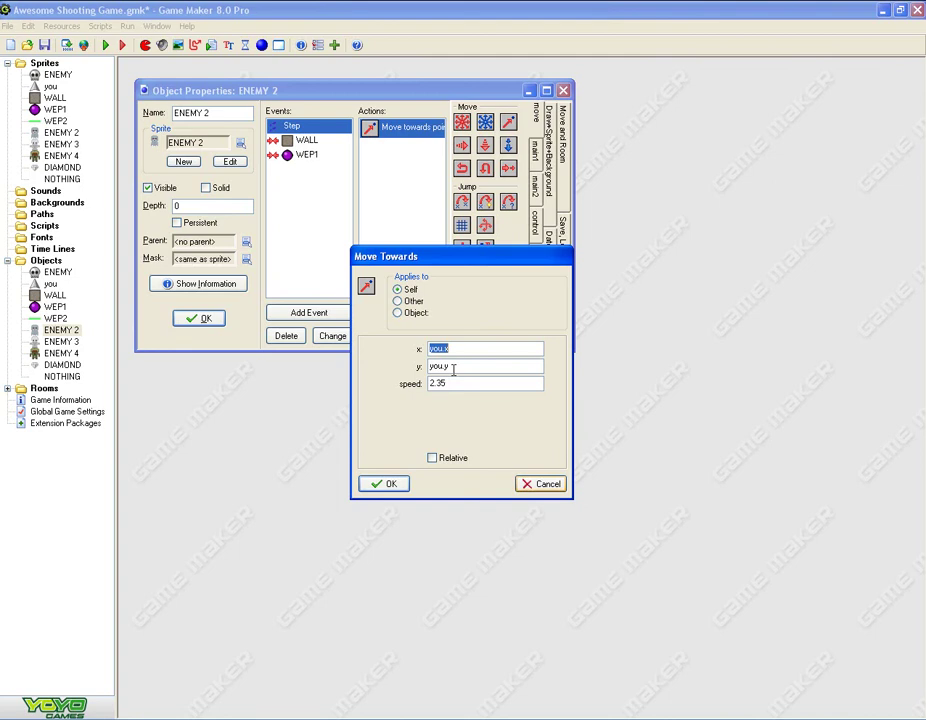
double_click(493, 387)
key(Return)
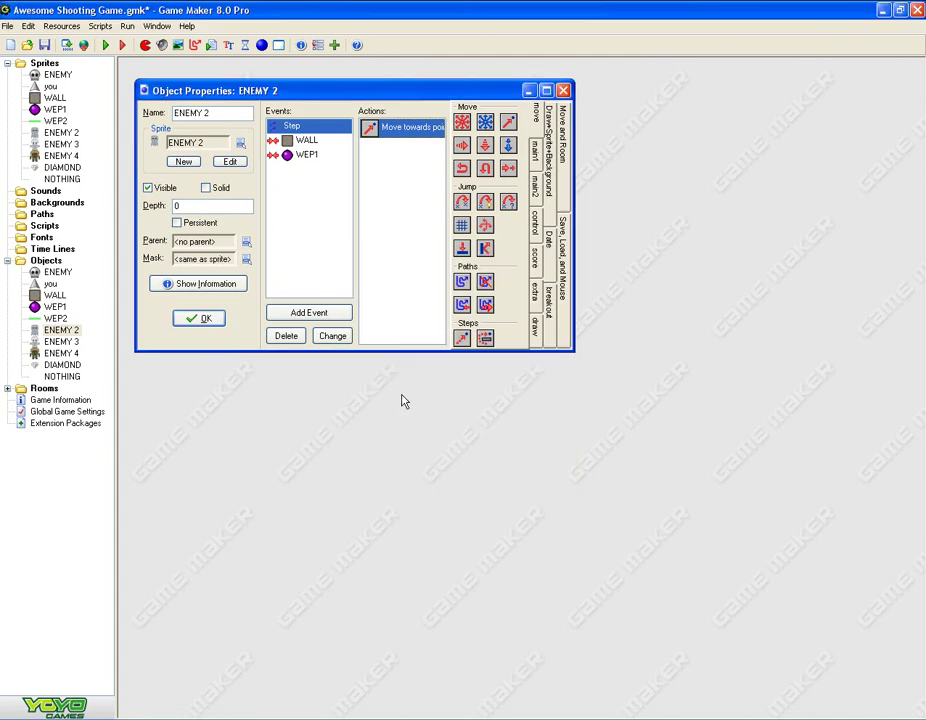
key(Return)
View the events of the ENEMY 3 object and close its properties
click(62, 342)
double_click(62, 342)
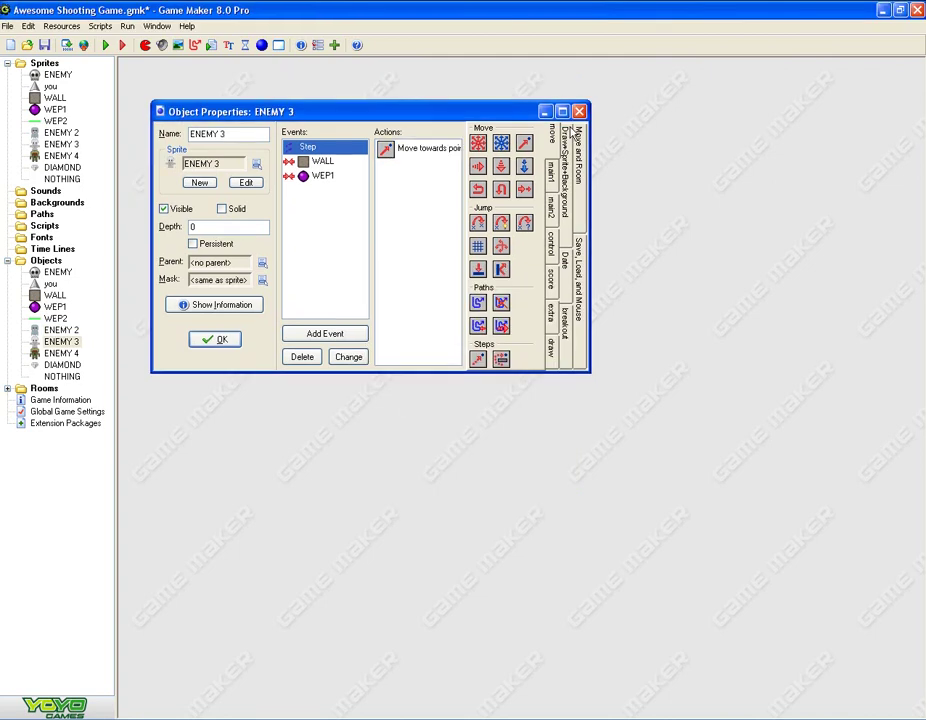
key(Return)
Open the ENEMY 4 object and look over the actions of its WEP1 collision and Step events
double_click(61, 354)
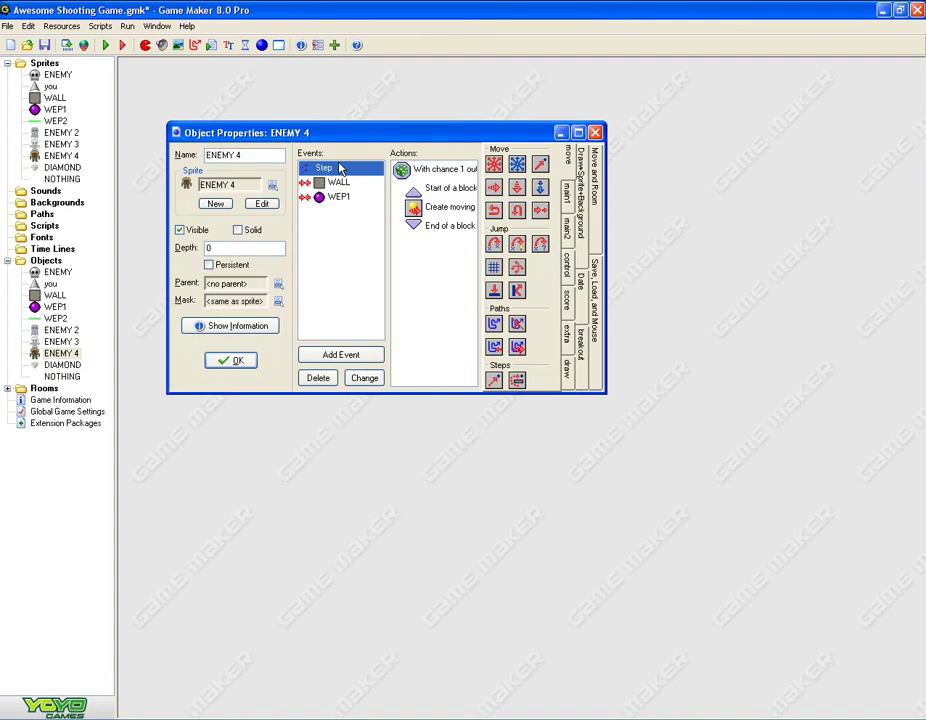
click(338, 197)
click(328, 168)
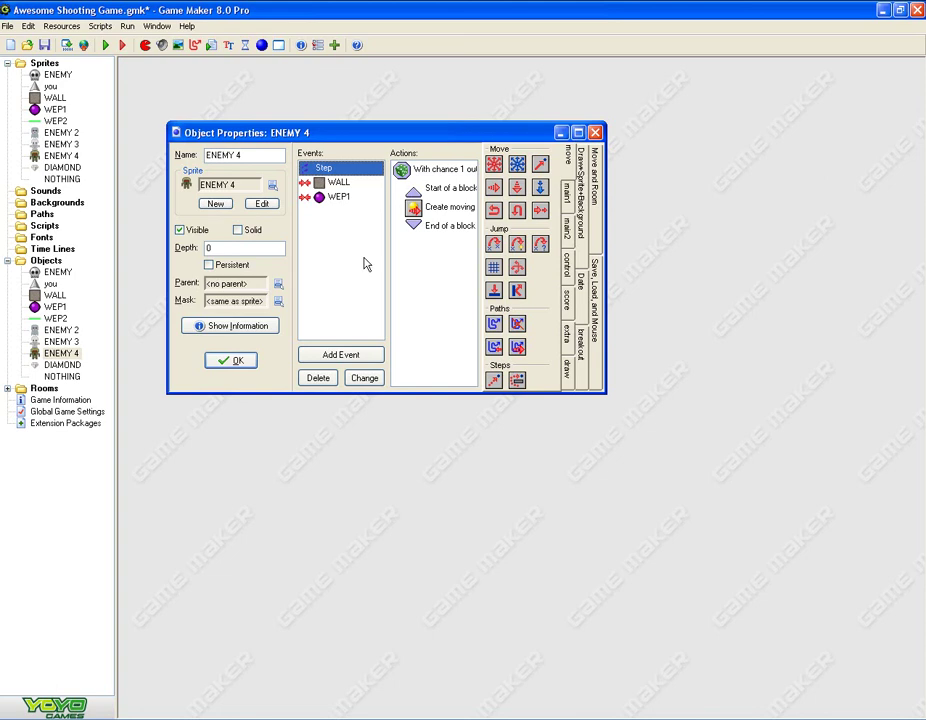
Compare the WALL collision and Step events of ENEMY 4, and view the Step event's Test Chance settings without changing them
click(358, 181)
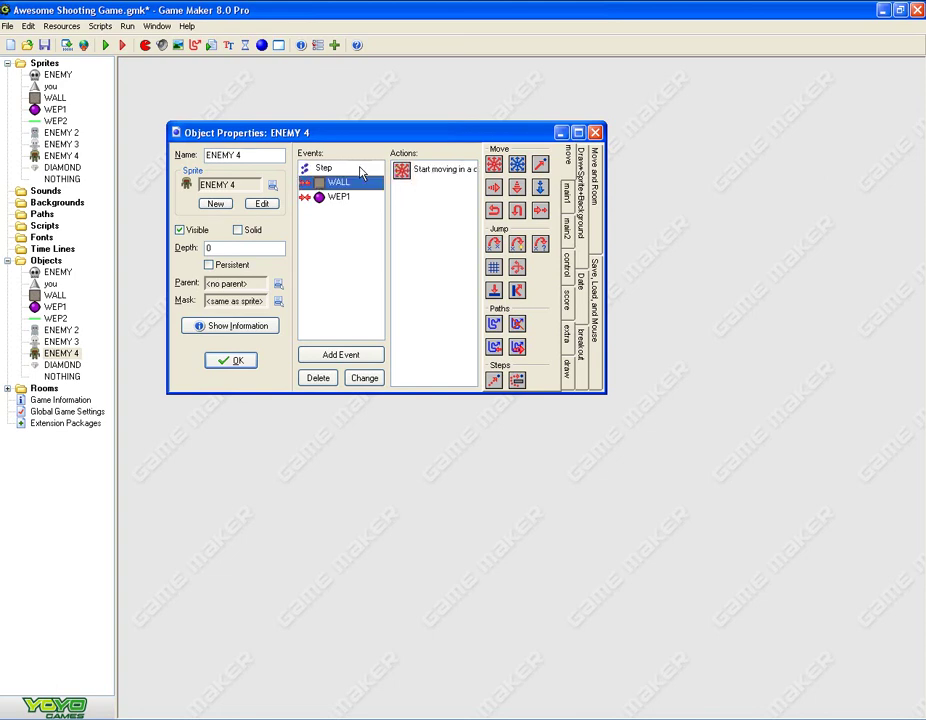
click(360, 169)
click(440, 171)
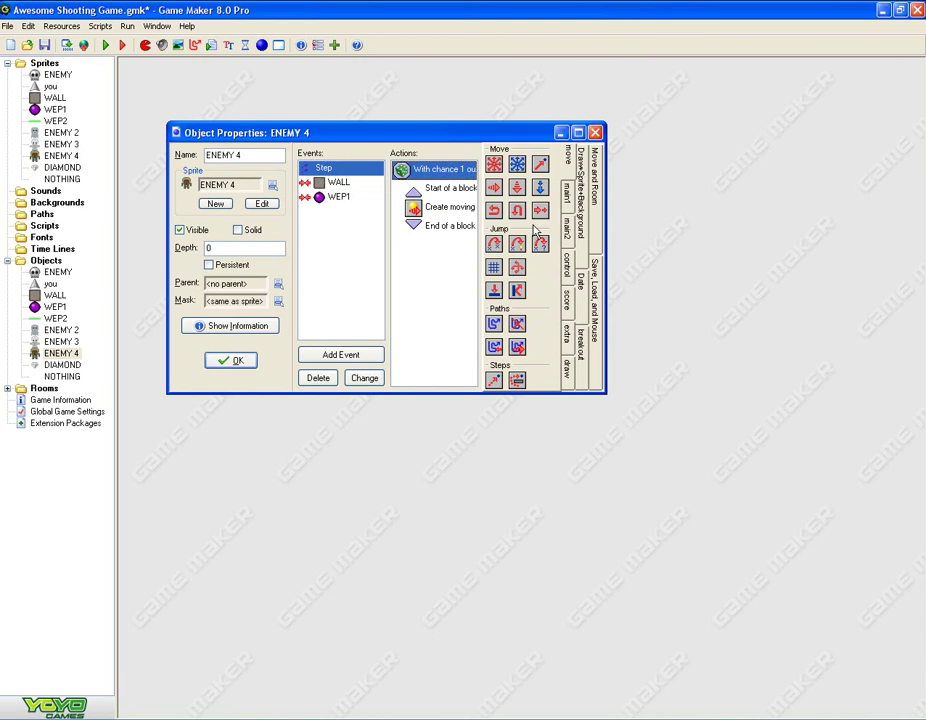
double_click(440, 169)
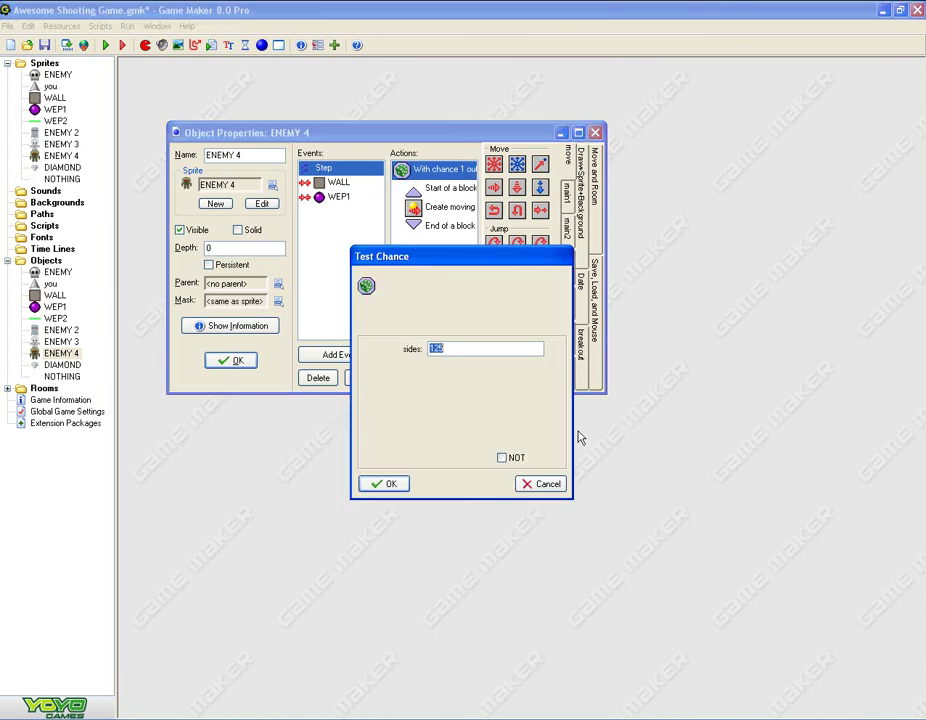
click(540, 484)
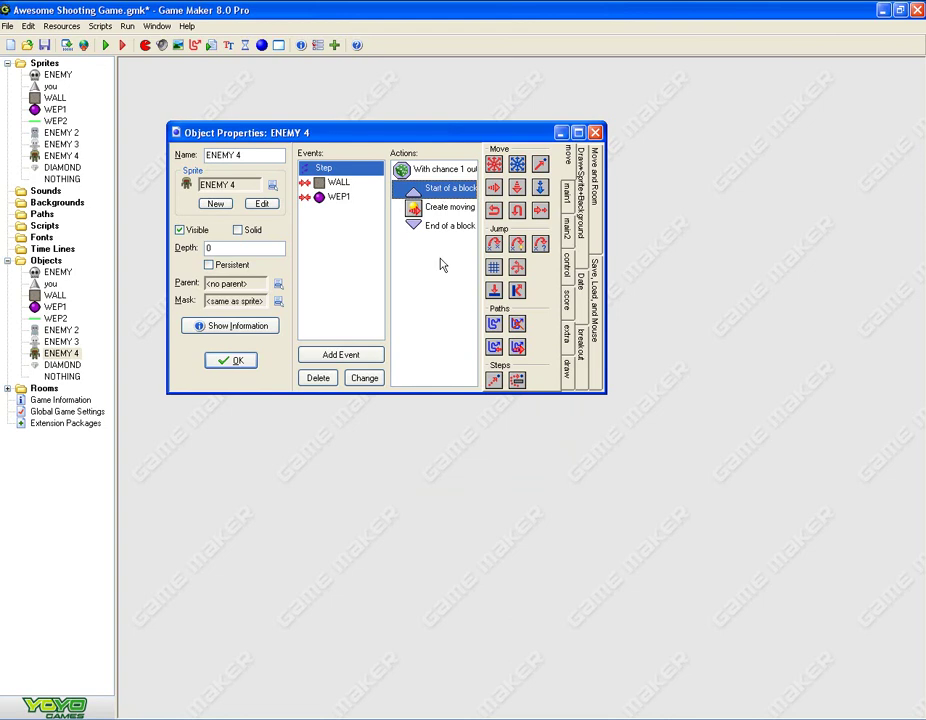
Open the Create Moving action in ENEMY 4's Step event and examine the point_direction function and its self.x argument
click(447, 225)
double_click(451, 209)
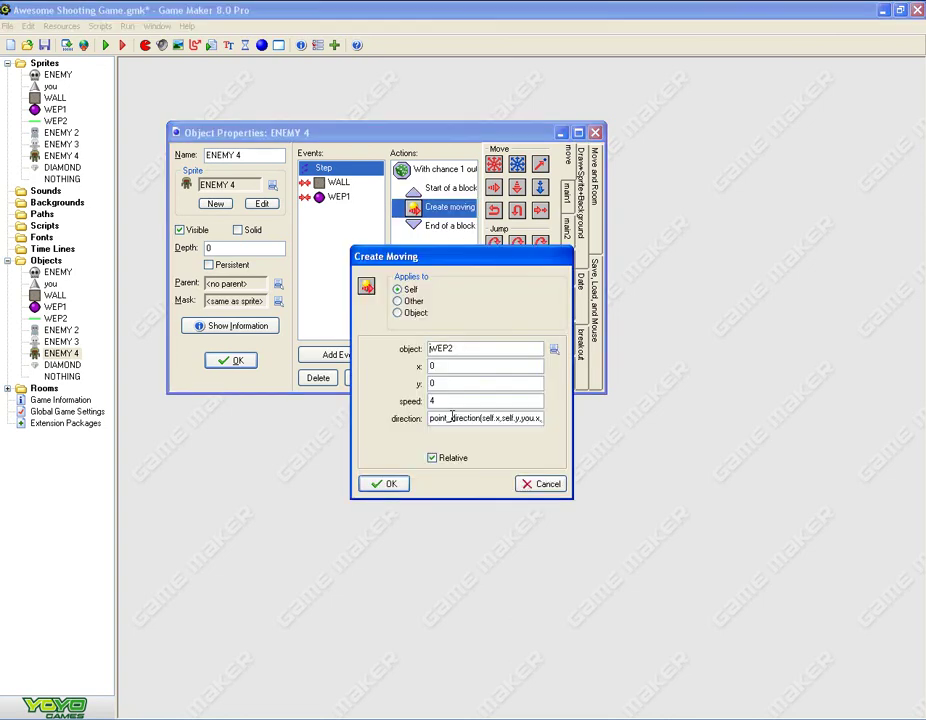
click(429, 418)
drag(429, 418, 447, 419)
drag(449, 425, 493, 432)
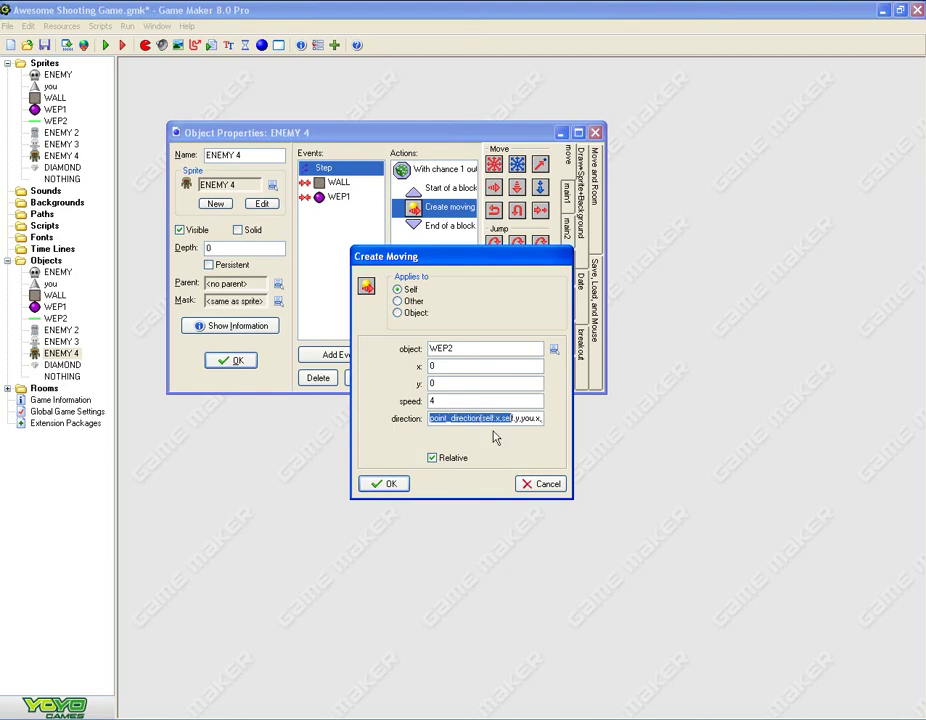
click(487, 420)
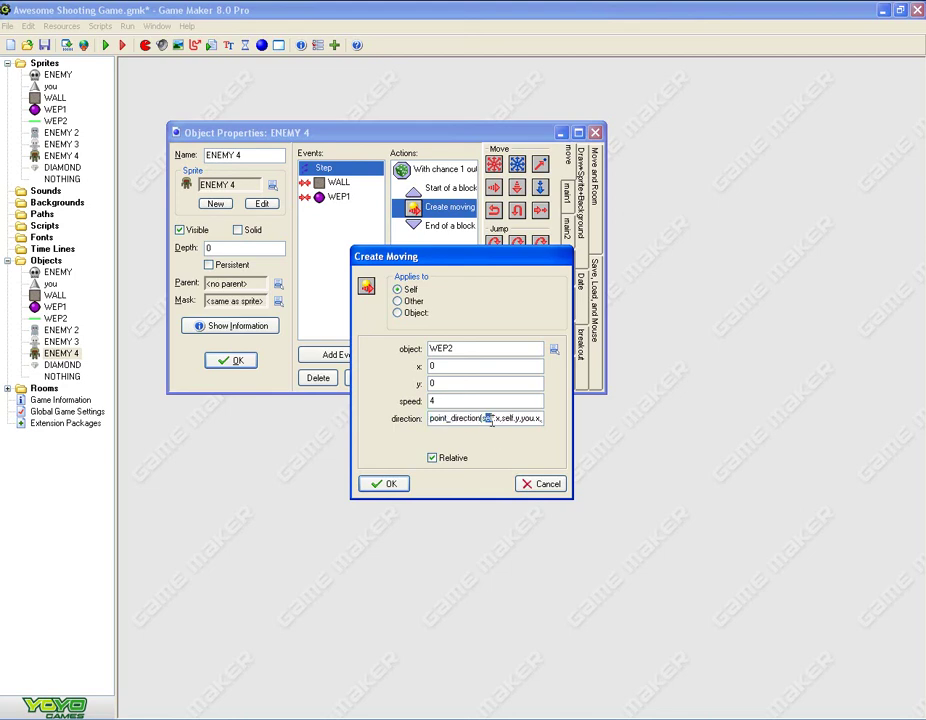
double_click(486, 418)
drag(492, 418, 500, 420)
Examine the remaining self.y, you.x and you.y arguments and the speed of the Create Moving action, and confirm it
click(511, 420)
drag(511, 420, 533, 421)
click(525, 419)
click(512, 419)
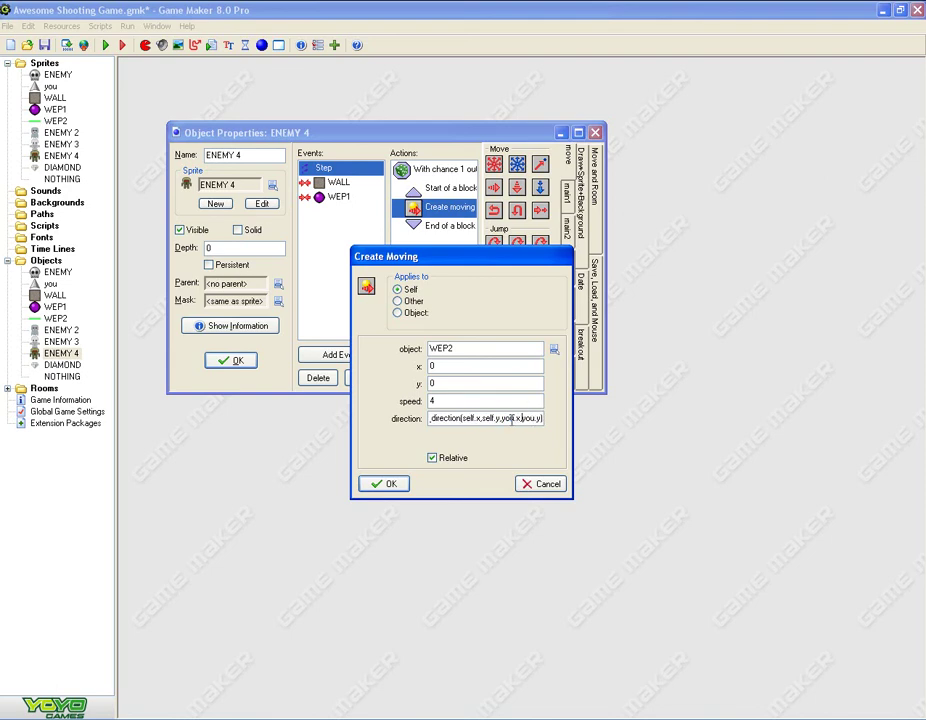
drag(500, 421, 543, 420)
click(516, 421)
click(540, 419)
click(437, 402)
click(386, 483)
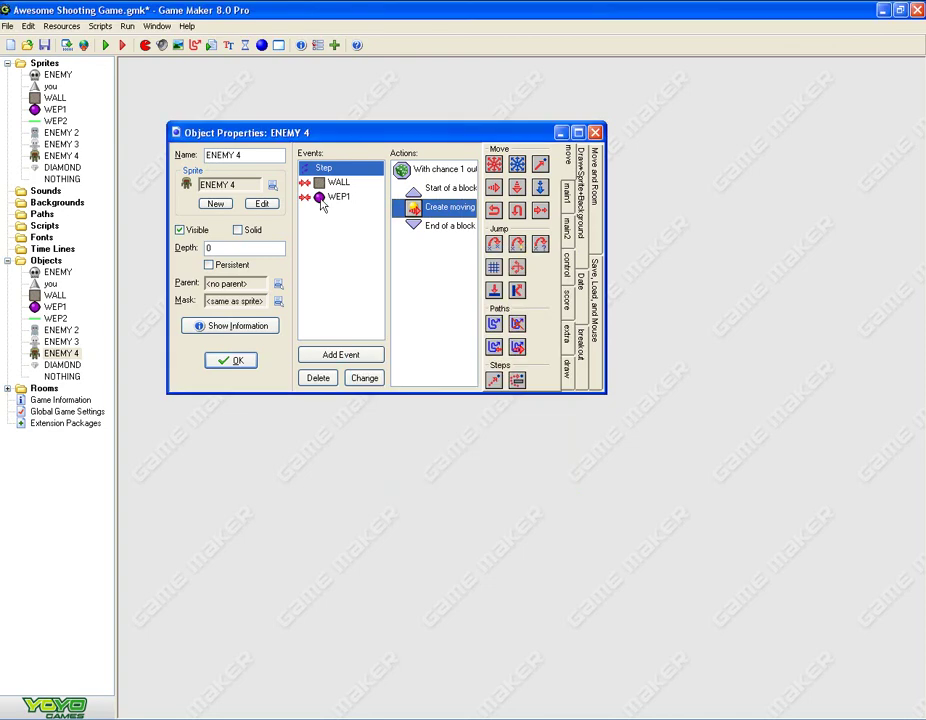
View the Set Score and Change Instance settings of ENEMY 4's WEP1 collision without changing them
click(340, 198)
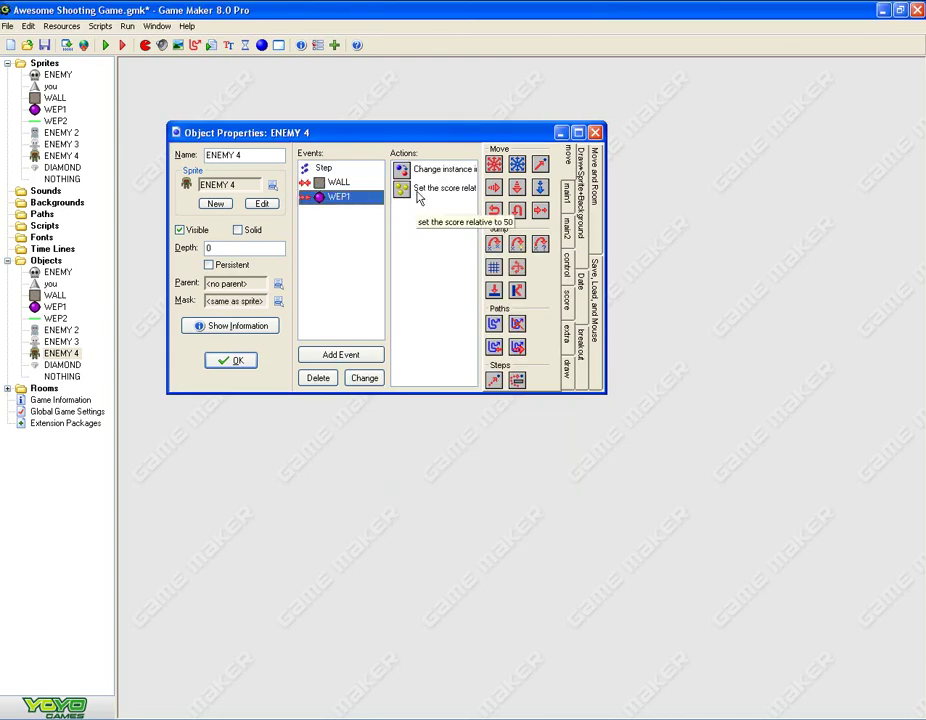
double_click(432, 189)
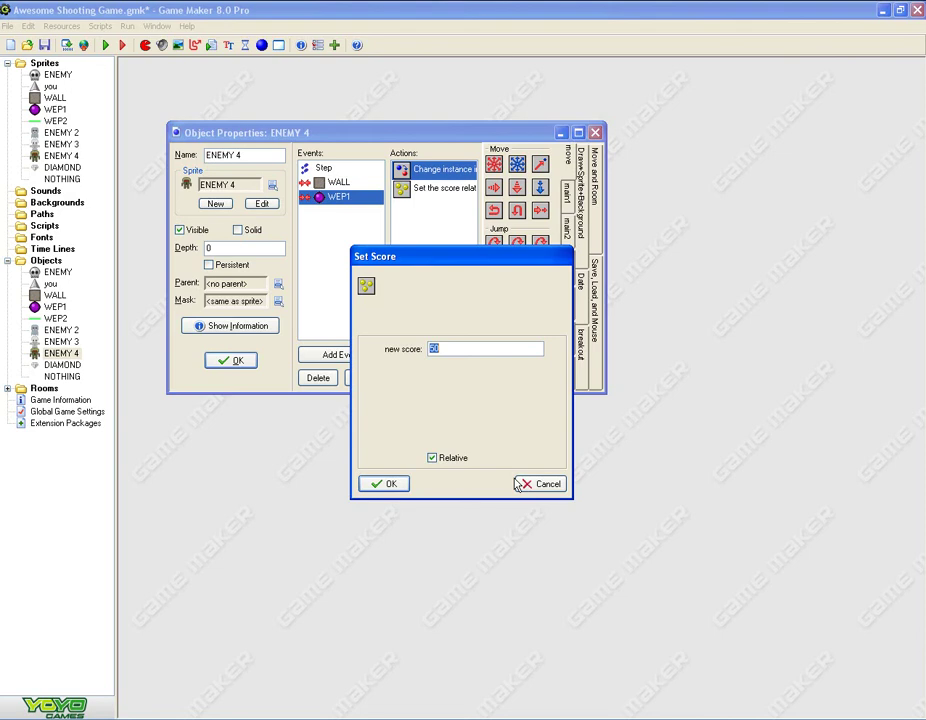
click(540, 484)
double_click(433, 174)
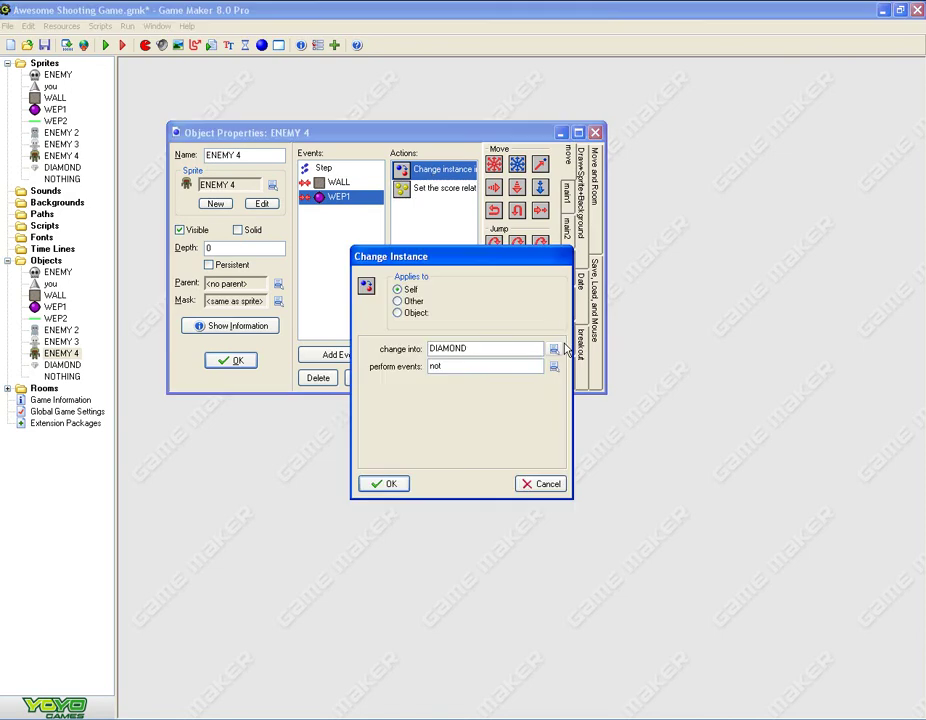
click(534, 485)
View the Move Fixed settings of ENEMY 4's WALL collision without changing them, and close the object's properties
click(358, 186)
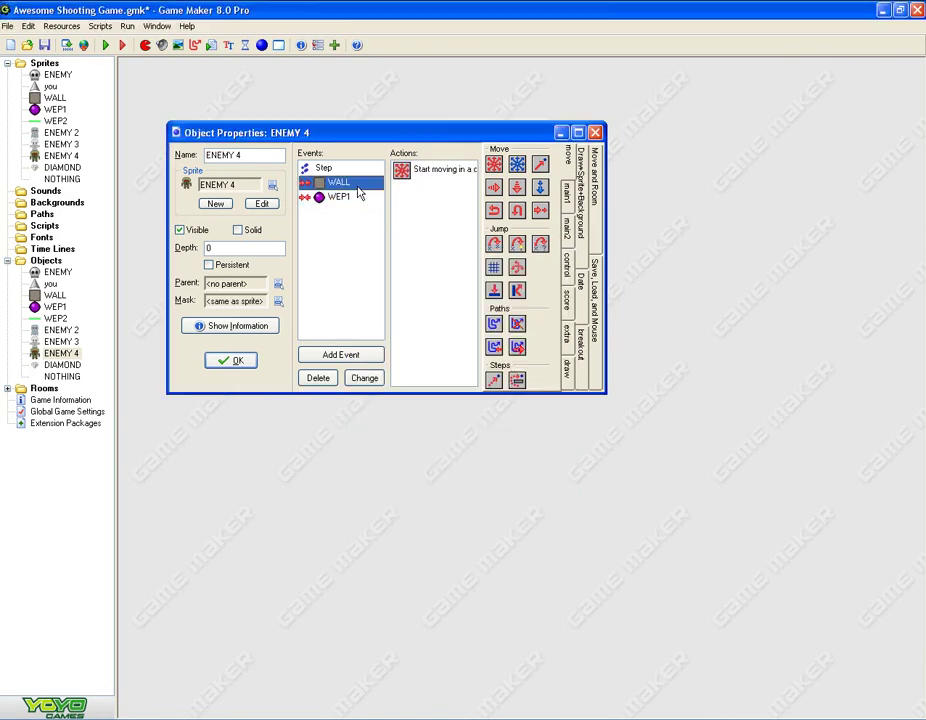
double_click(433, 169)
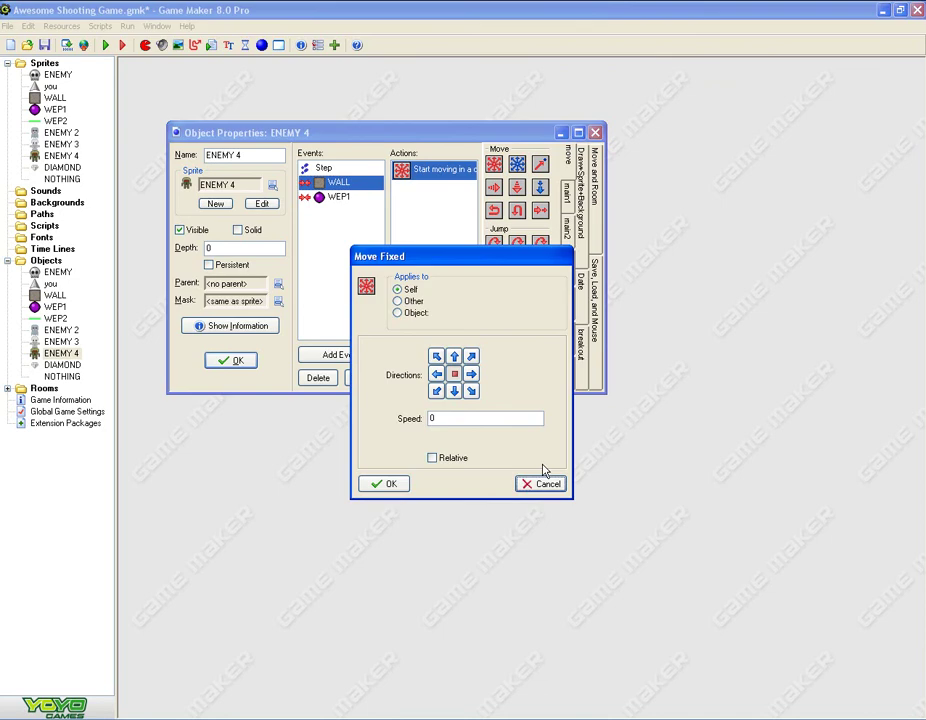
click(541, 484)
click(231, 360)
Open the DIAMOND object and review the Change Instance and Set Score actions of its collision with you
click(66, 365)
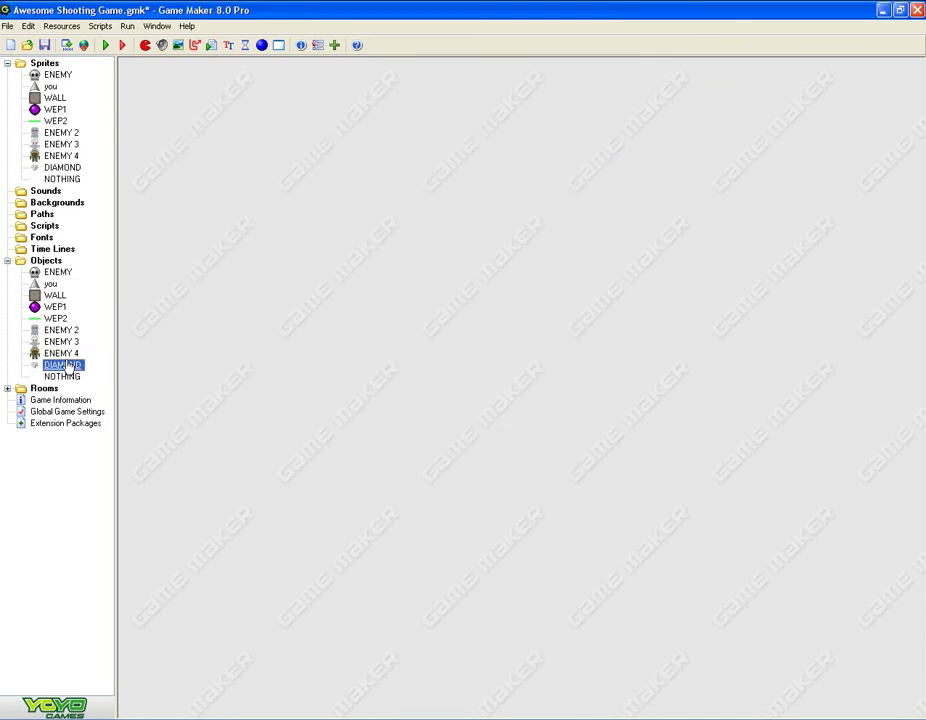
double_click(66, 366)
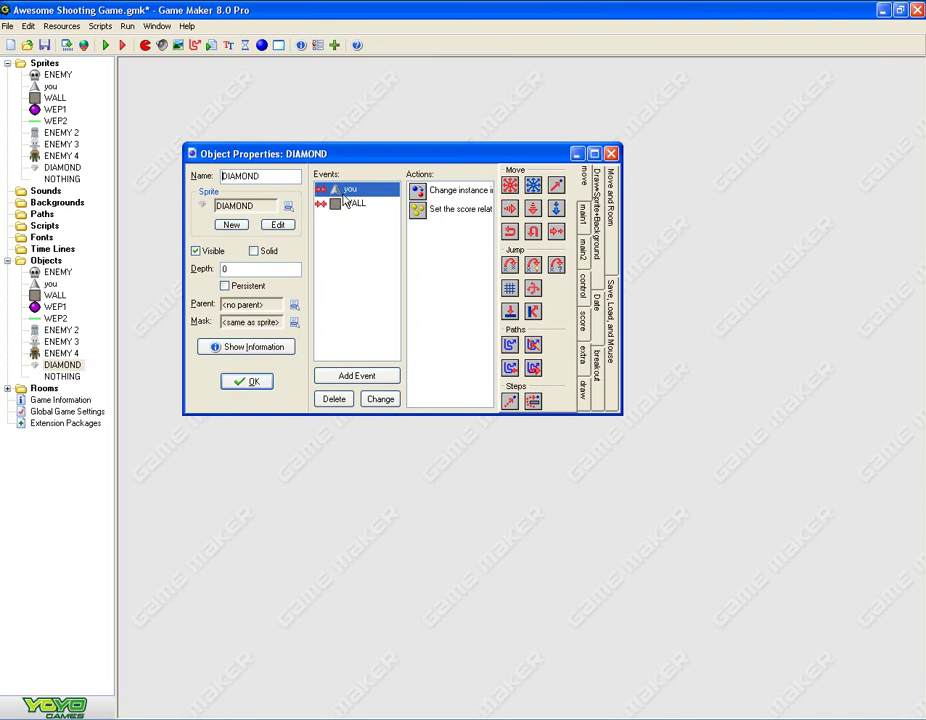
double_click(455, 190)
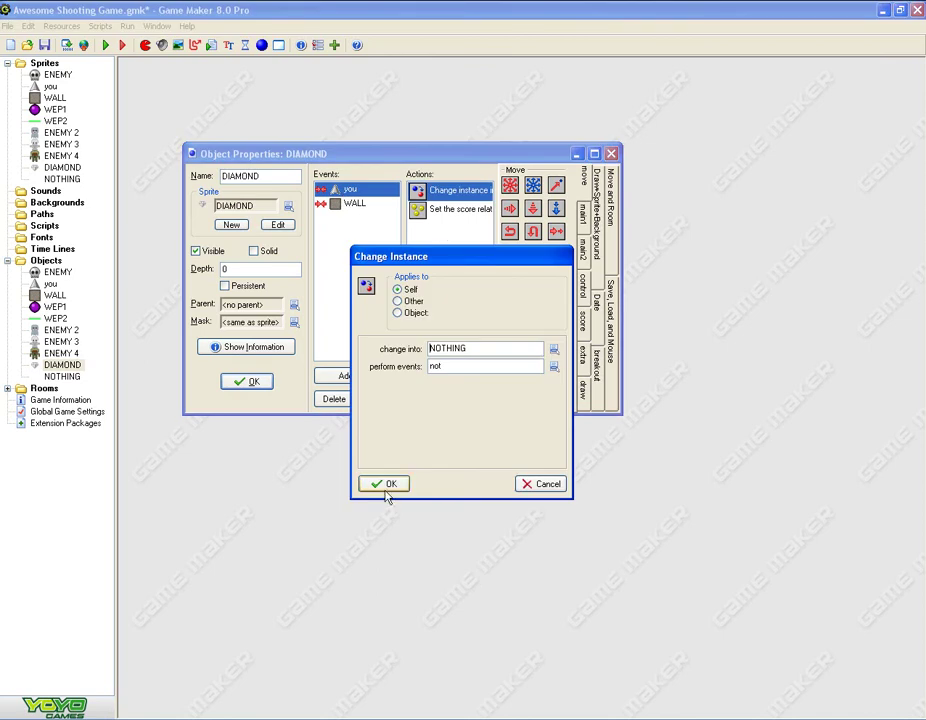
key(Return)
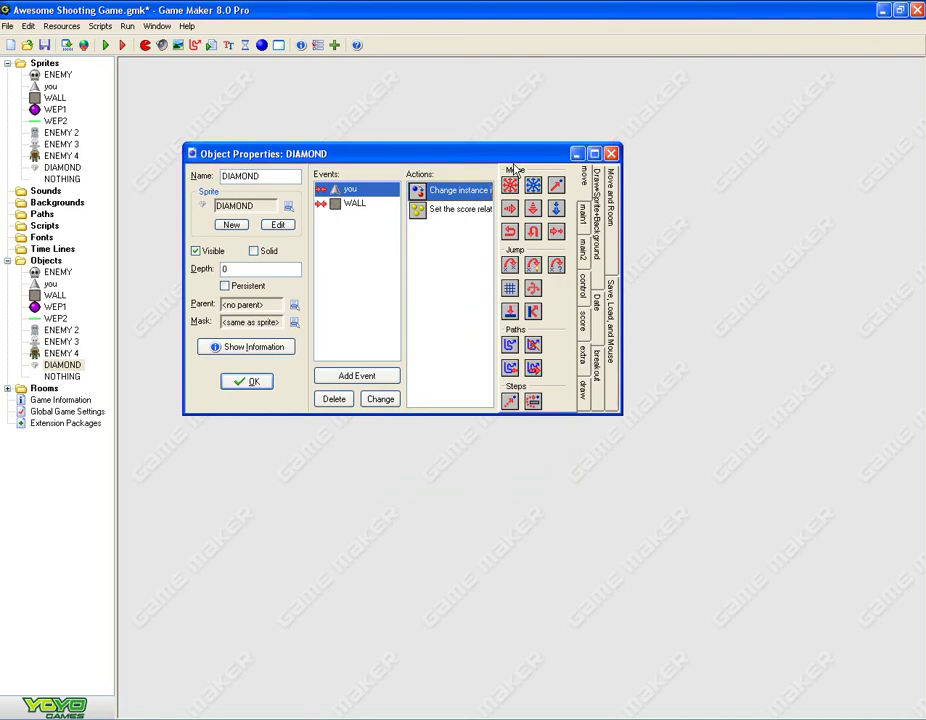
double_click(460, 209)
key(Return)
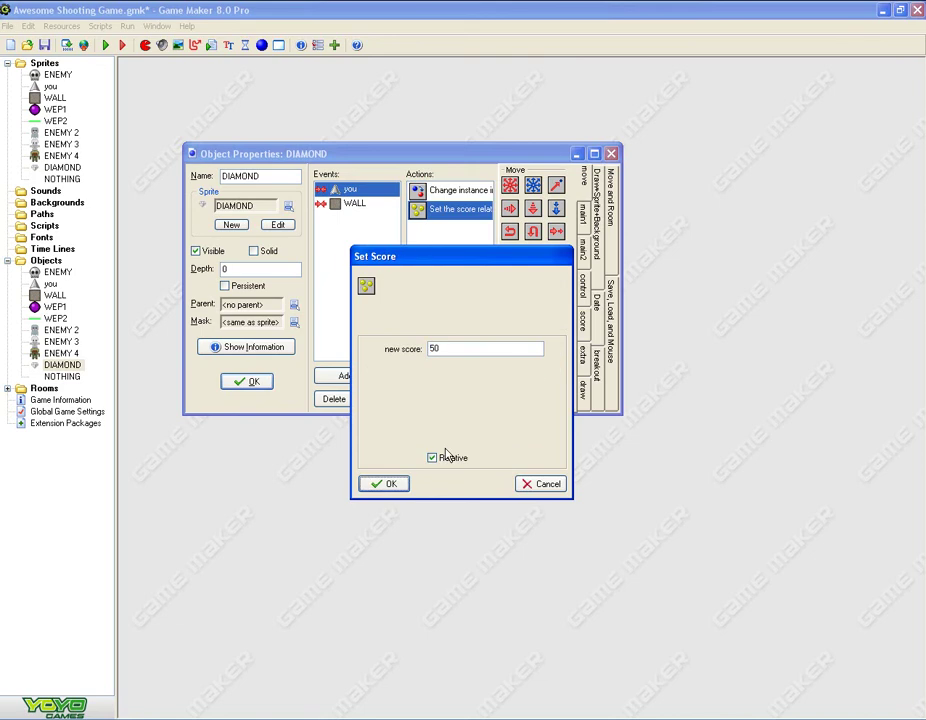
key(Return)
Review the Move Fixed stop direction in DIAMOND's WALL collision, and confirm the action and the object
click(382, 204)
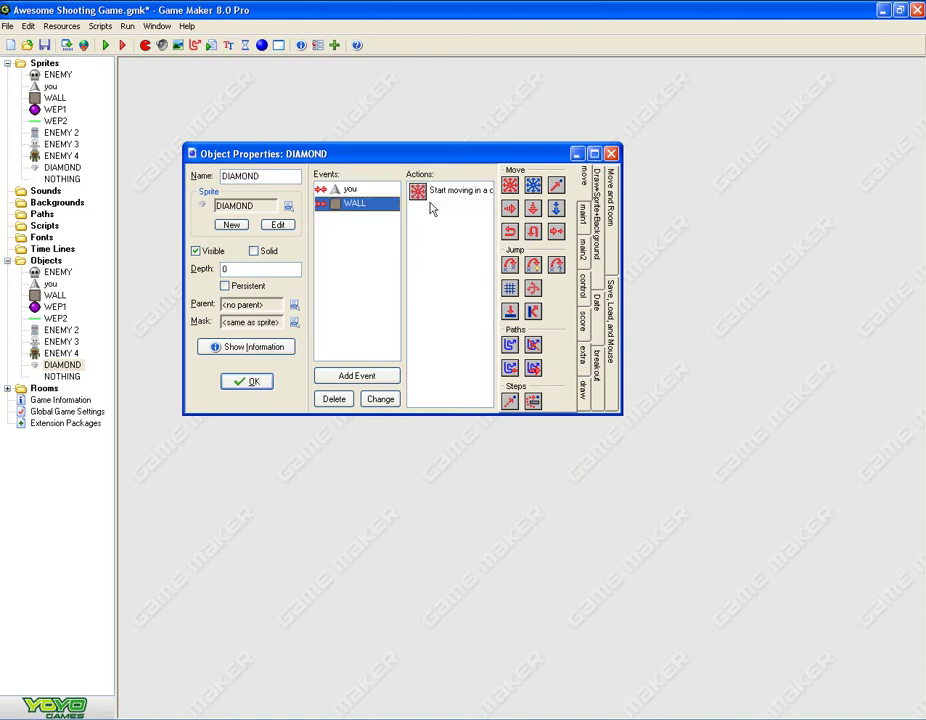
double_click(475, 199)
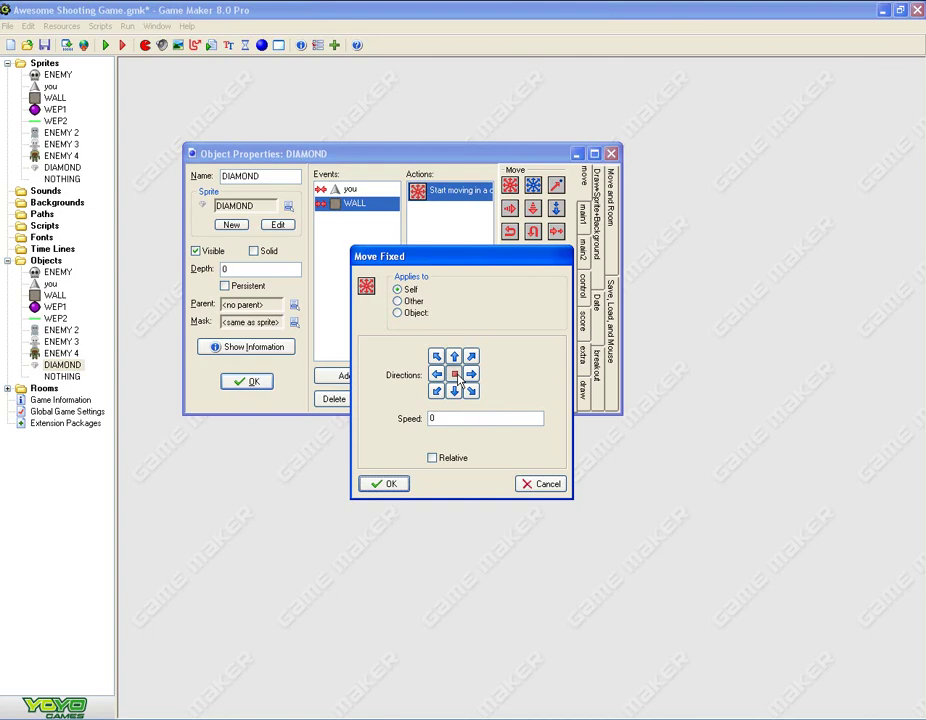
click(455, 374)
click(383, 483)
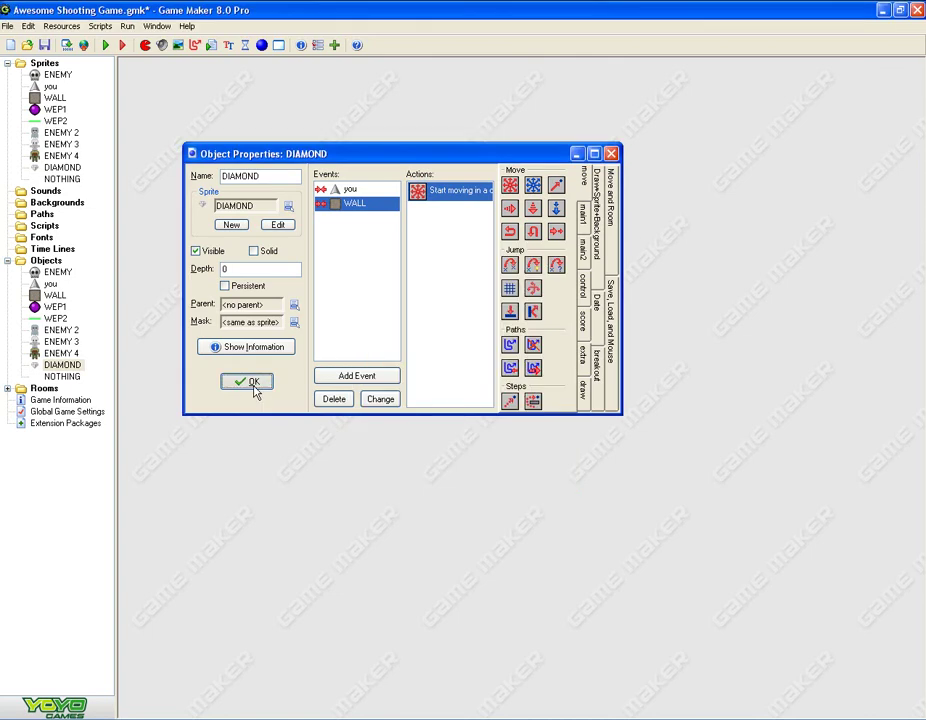
click(252, 384)
Open the NOTHING object to check its events and actions, and close its properties
click(62, 377)
double_click(63, 378)
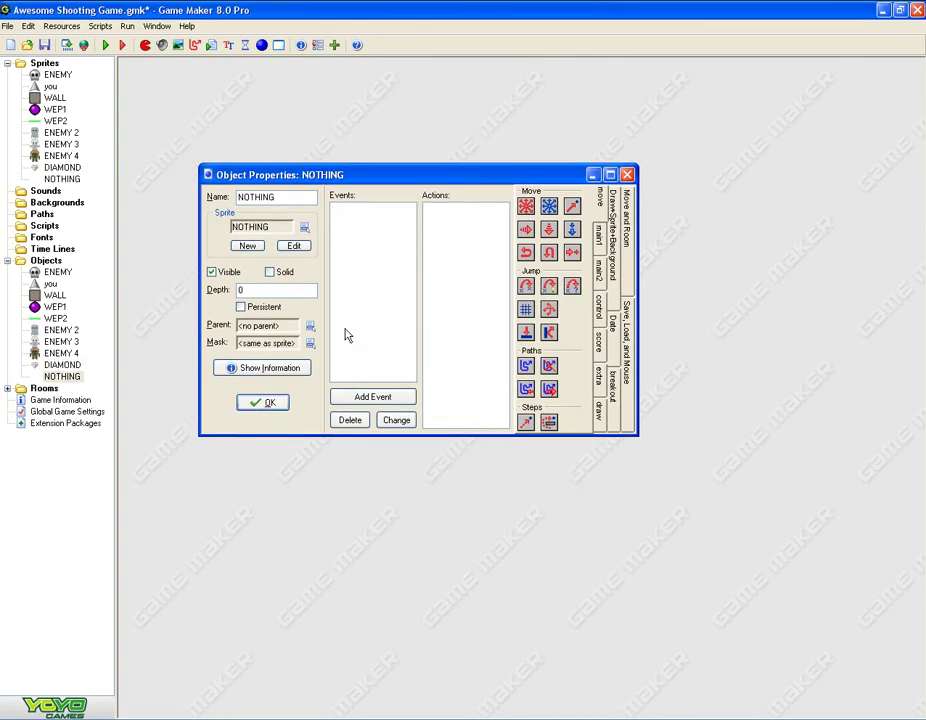
click(270, 400)
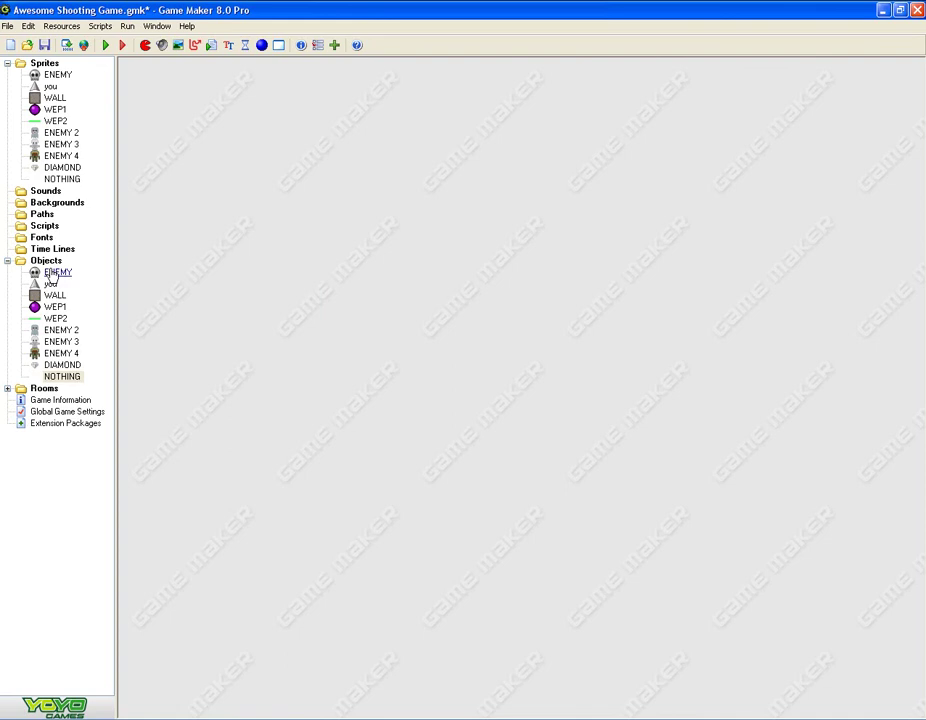
Reopen the ENEMY 4 object for another look at its Step event, and close its properties
click(55, 318)
click(71, 342)
key(Down)
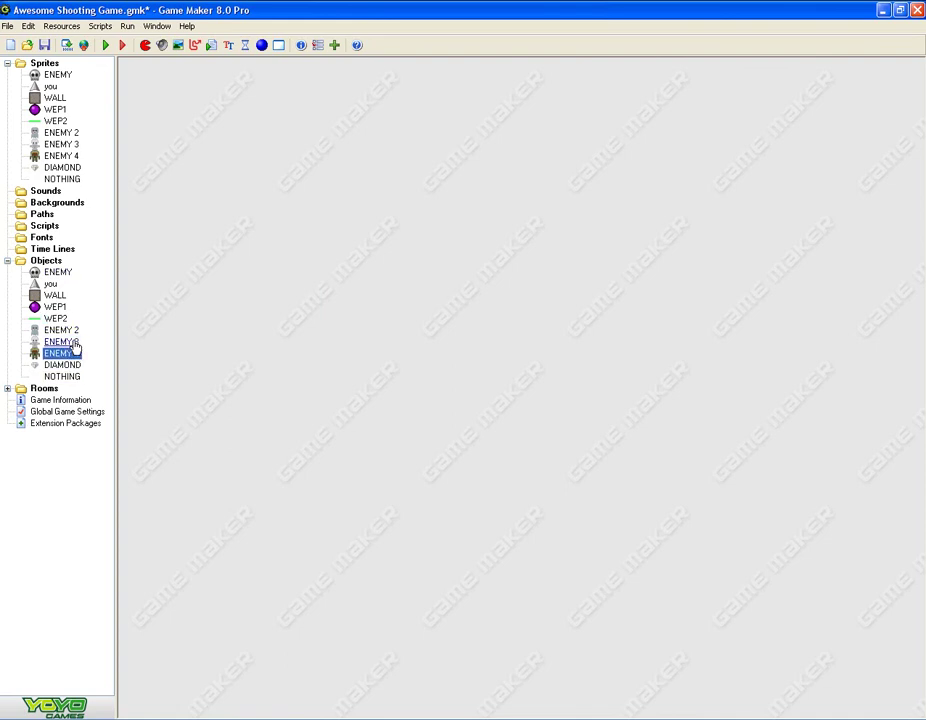
click(60, 272)
double_click(62, 354)
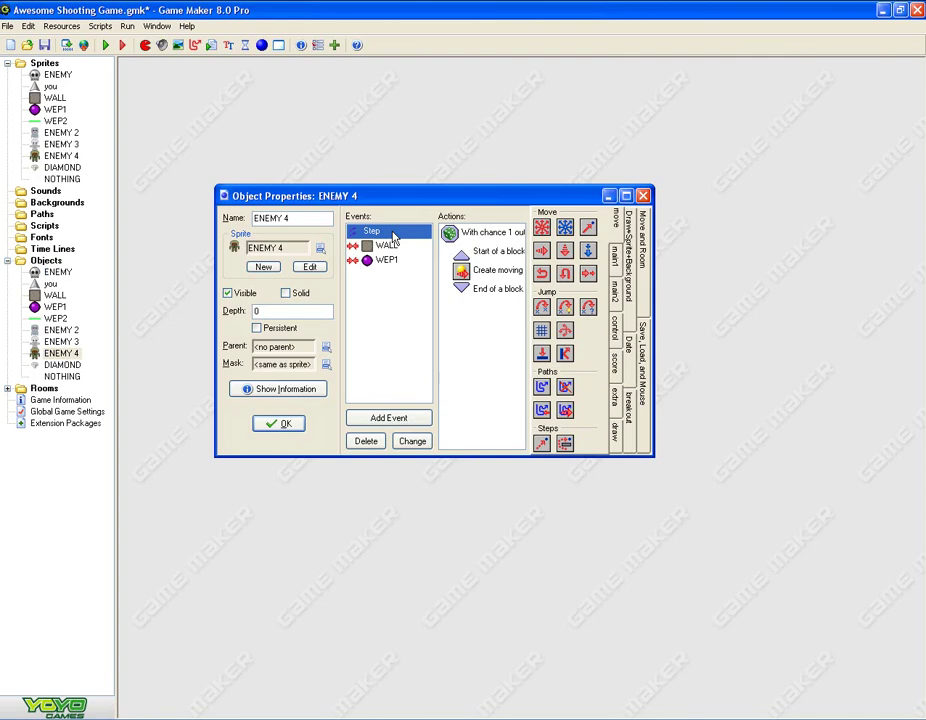
click(280, 424)
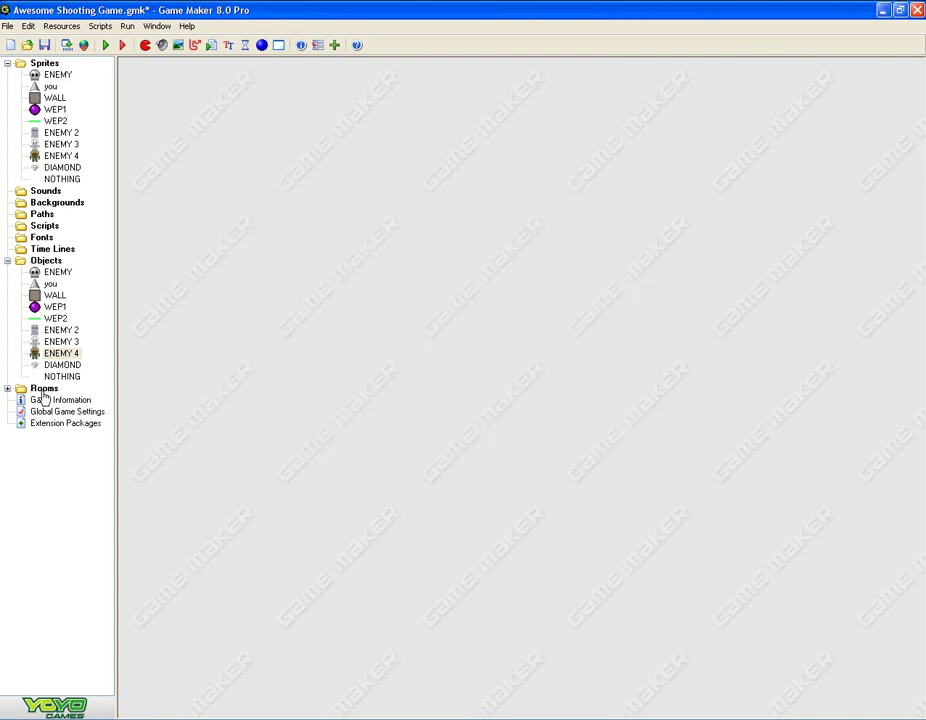
Expand the Rooms folder and view the layouts of the Lv 1 and Lv2 rooms, closing each one
double_click(44, 389)
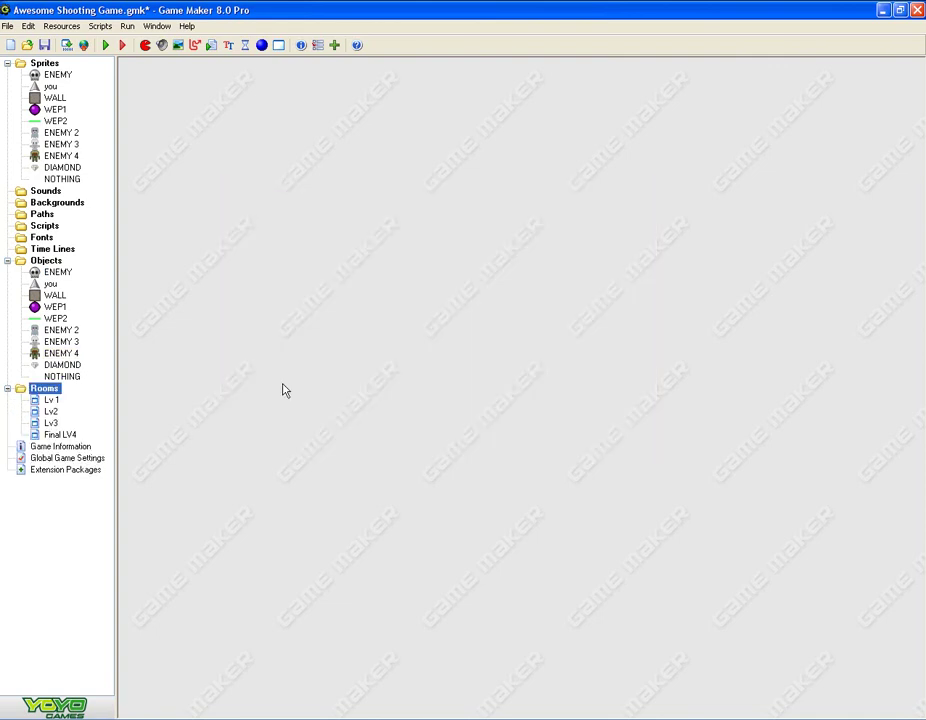
double_click(52, 400)
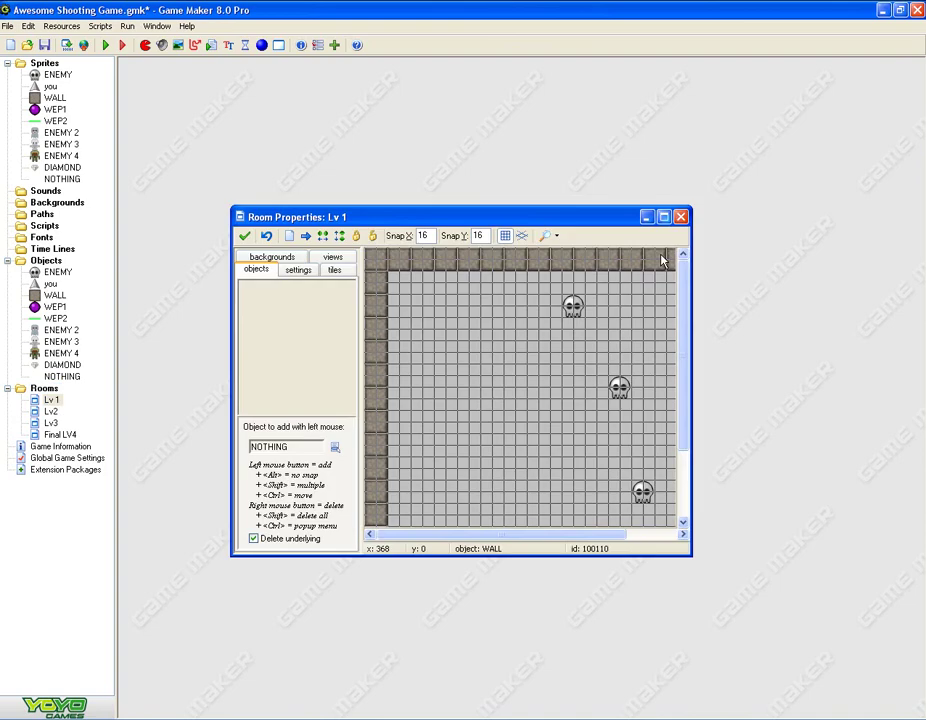
click(681, 217)
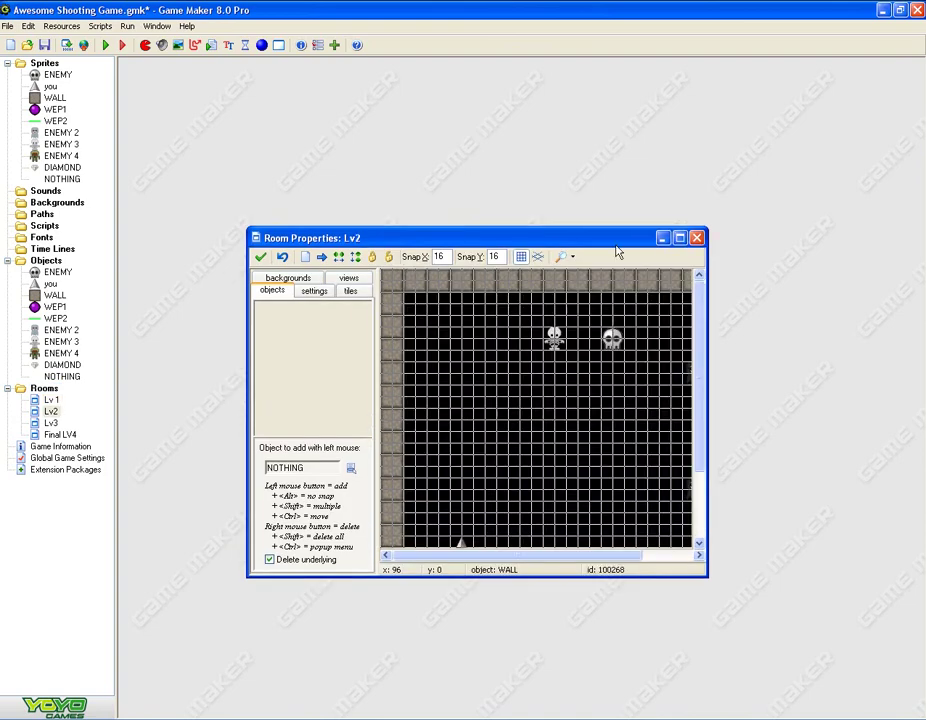
click(697, 238)
click(51, 423)
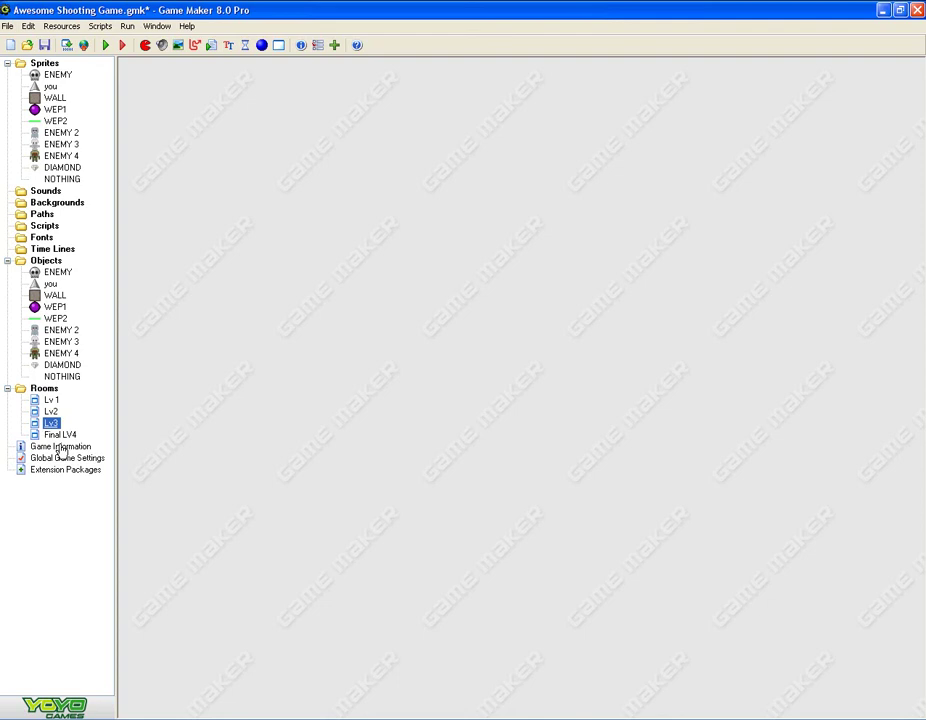
click(56, 435)
click(50, 400)
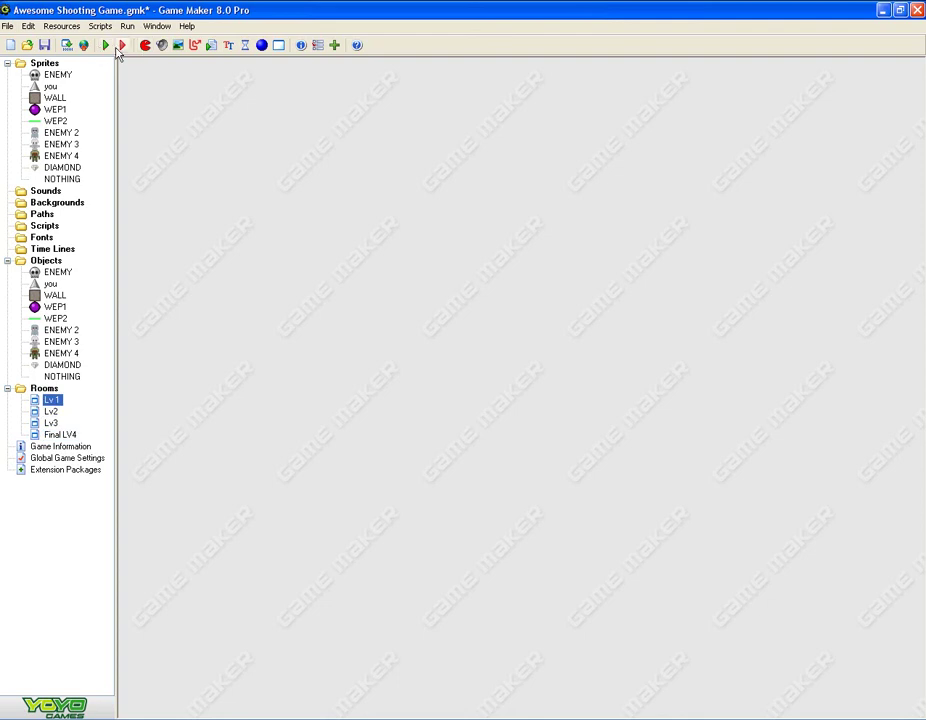
Run the game and shoot the three skull enemies in the first room
click(106, 46)
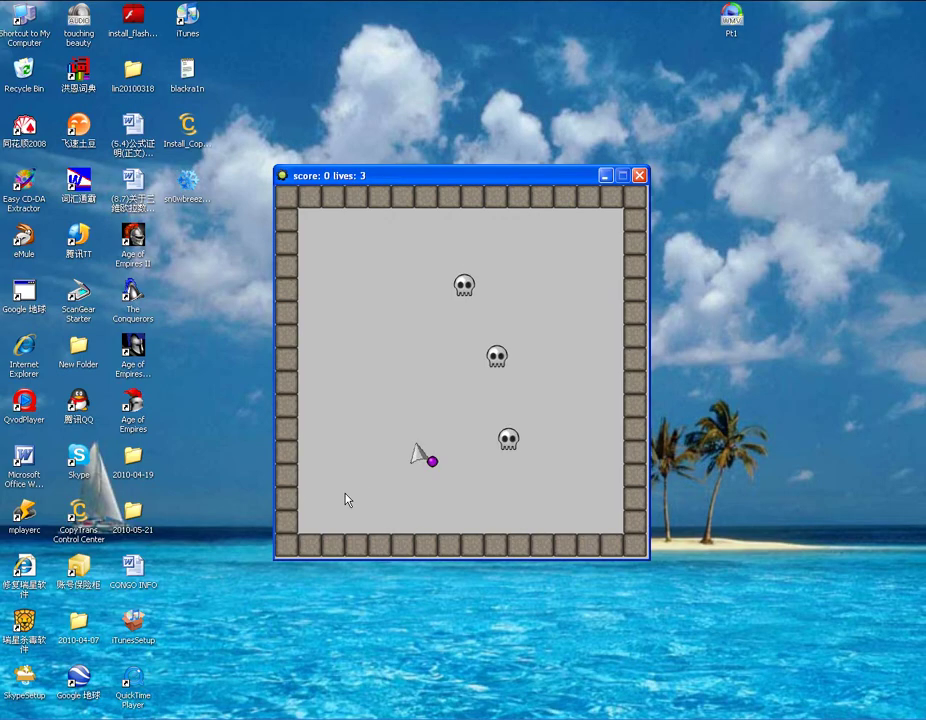
key(Up)
key(space)
key(space)
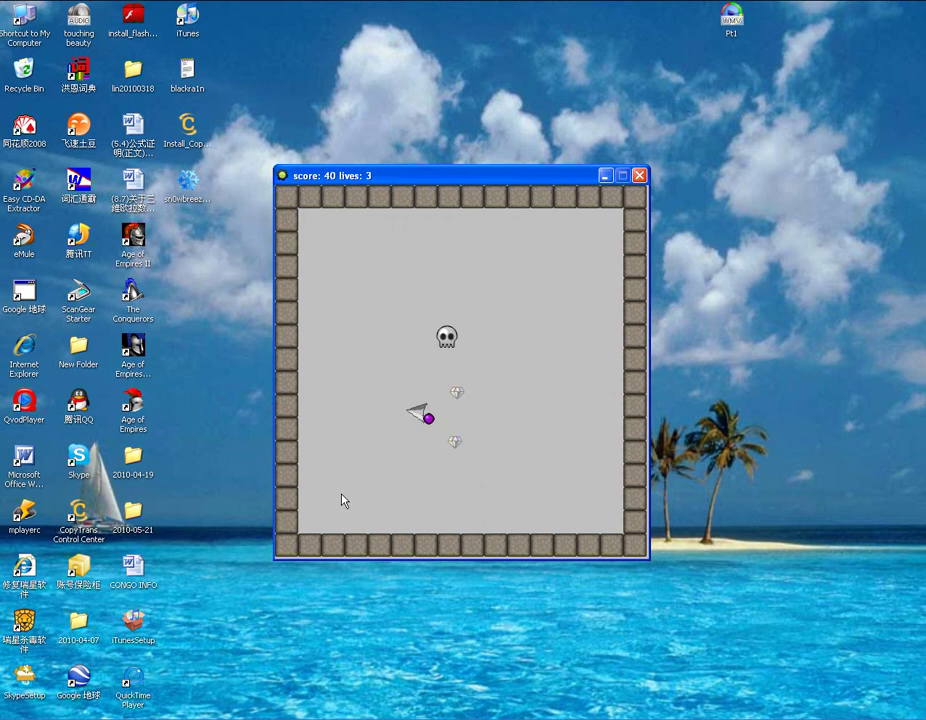
key(Left)
key(Up)
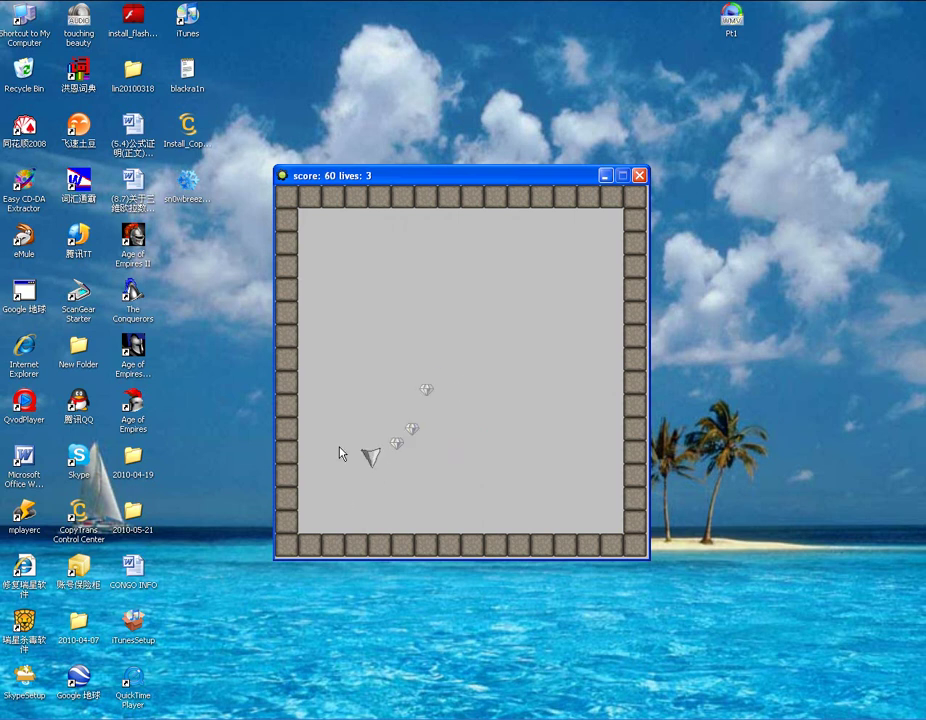
key(Left)
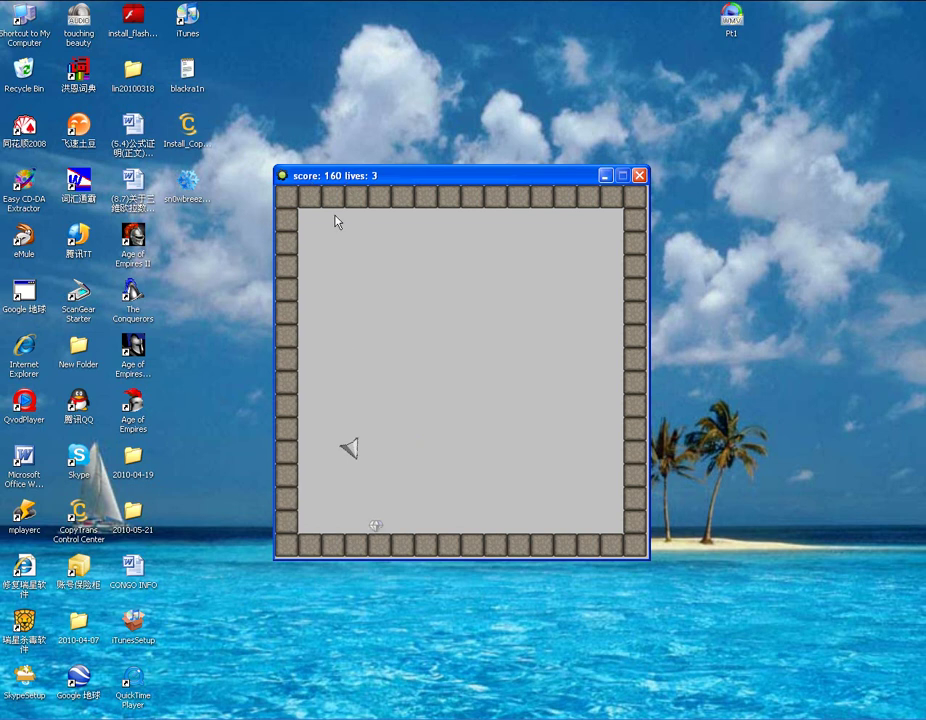
Collect the remaining diamond in the first room to advance to the black second room
key(Down)
key(Right)
key(Right)
key(Down)
key(Up)
key(Up)
key(Down)
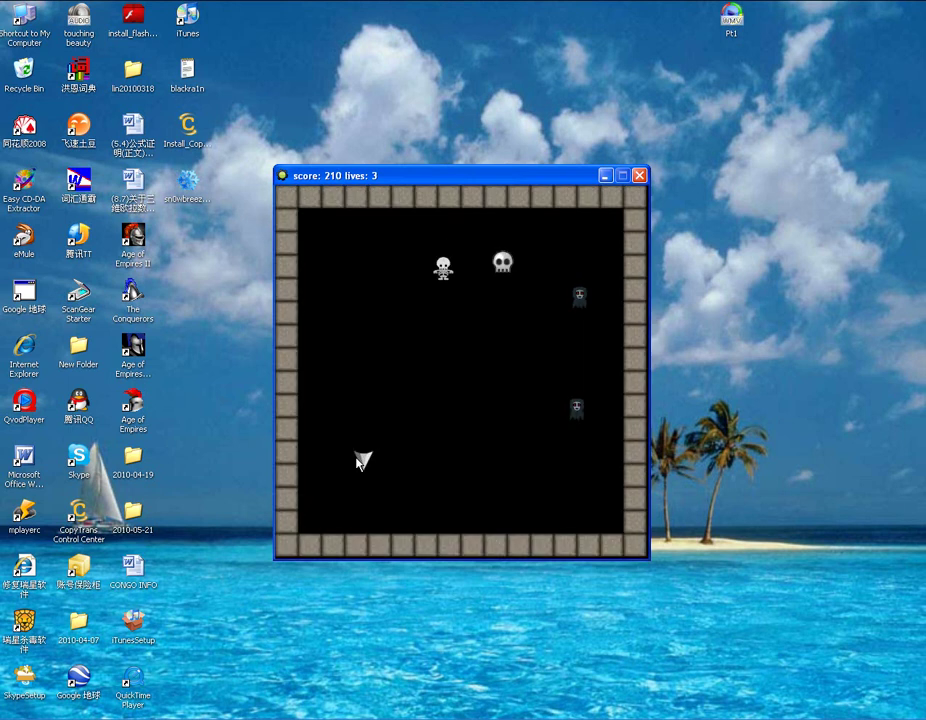
Steer the ship through the black room while shooting the skull, skeleton and two hooded enemies
key(Up)
click(361, 397)
key(Up)
key(Right)
click(354, 377)
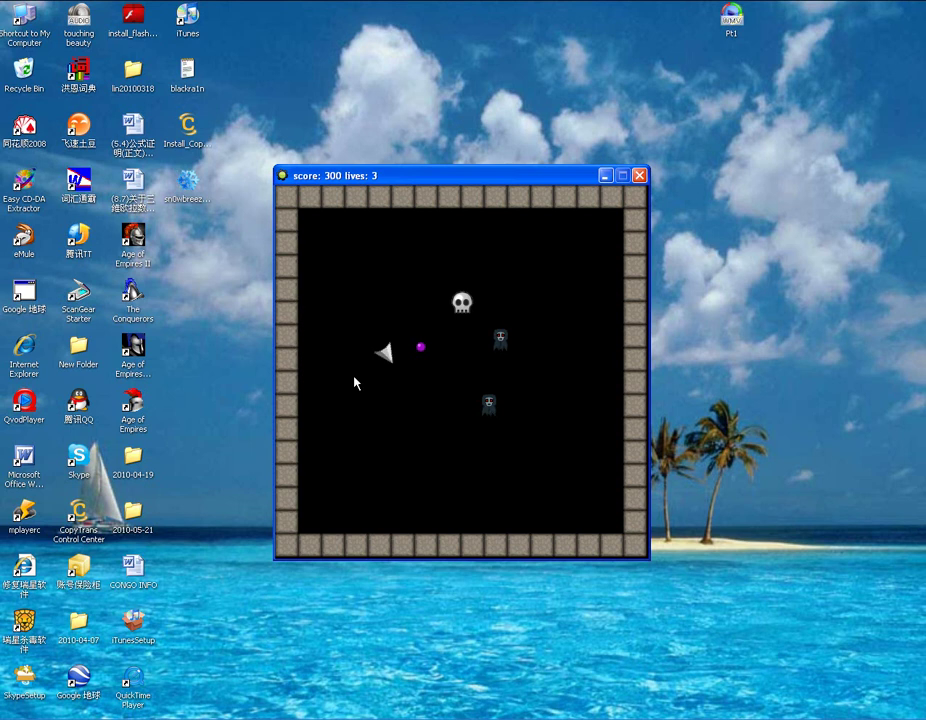
key(Down)
click(346, 393)
key(Left)
click(417, 378)
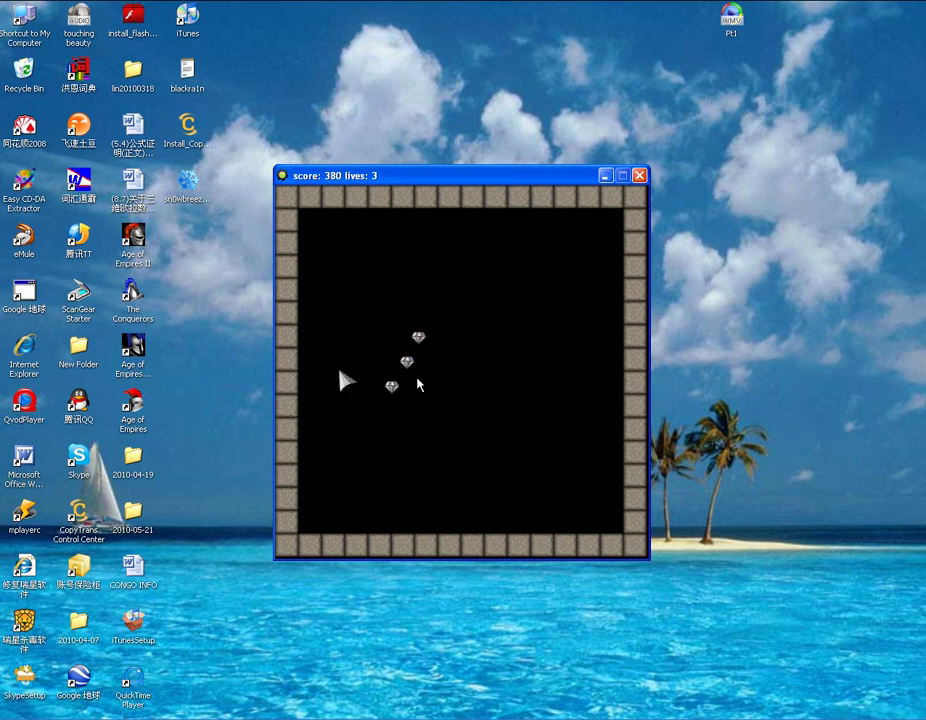
Collect the diamonds dropped in the black room to advance to the olive third room
key(Up)
key(Right)
key(Down)
key(Left)
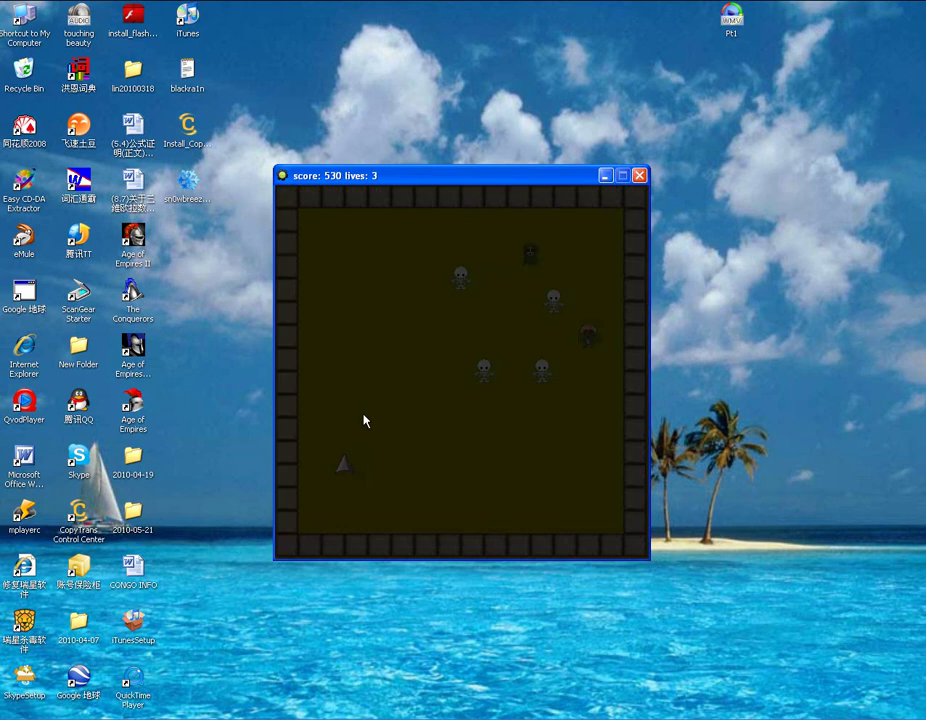
Fight the skeletons in the olive third room, moving the ship and firing at them
key(Right)
key(Up)
key(space)
key(Left)
key(space)
click(332, 429)
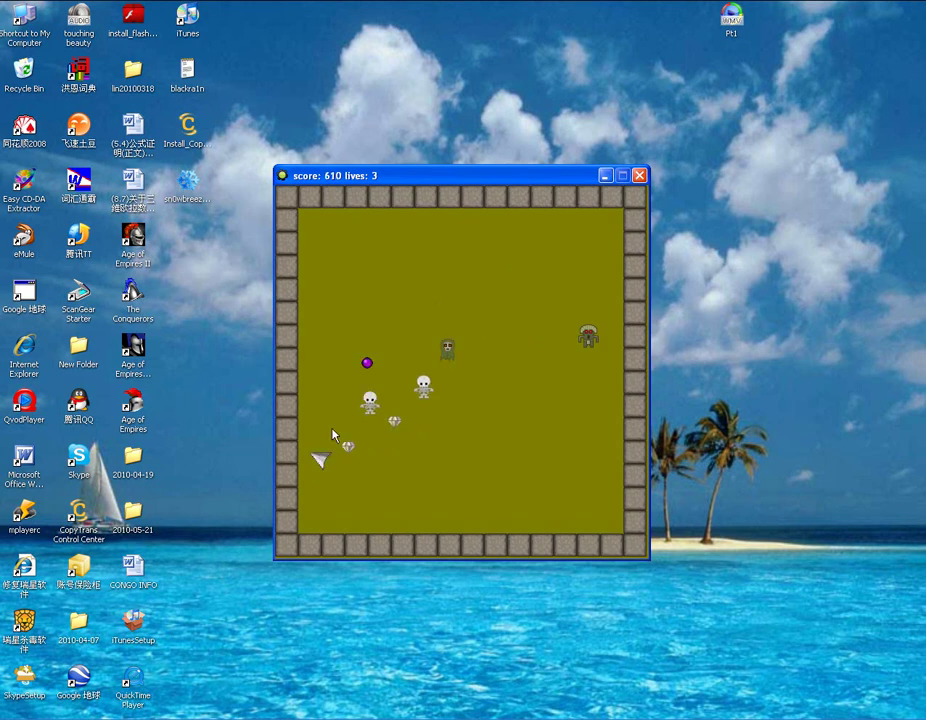
click(337, 454)
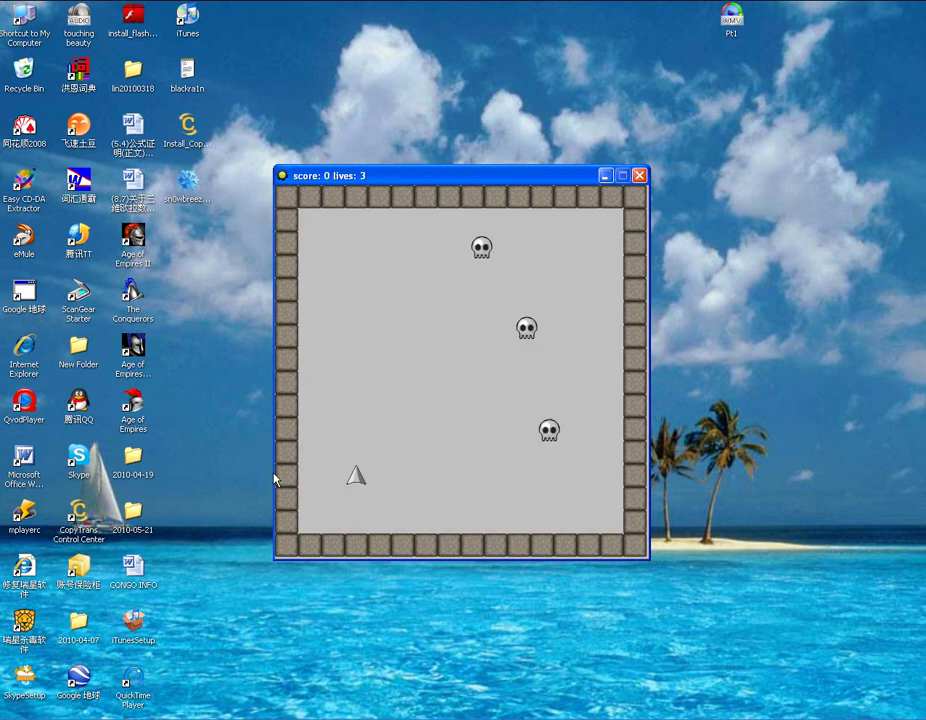
Skip ahead to the orange final room and shoot the skeletons and green ENEMY 4 monsters
key(n)
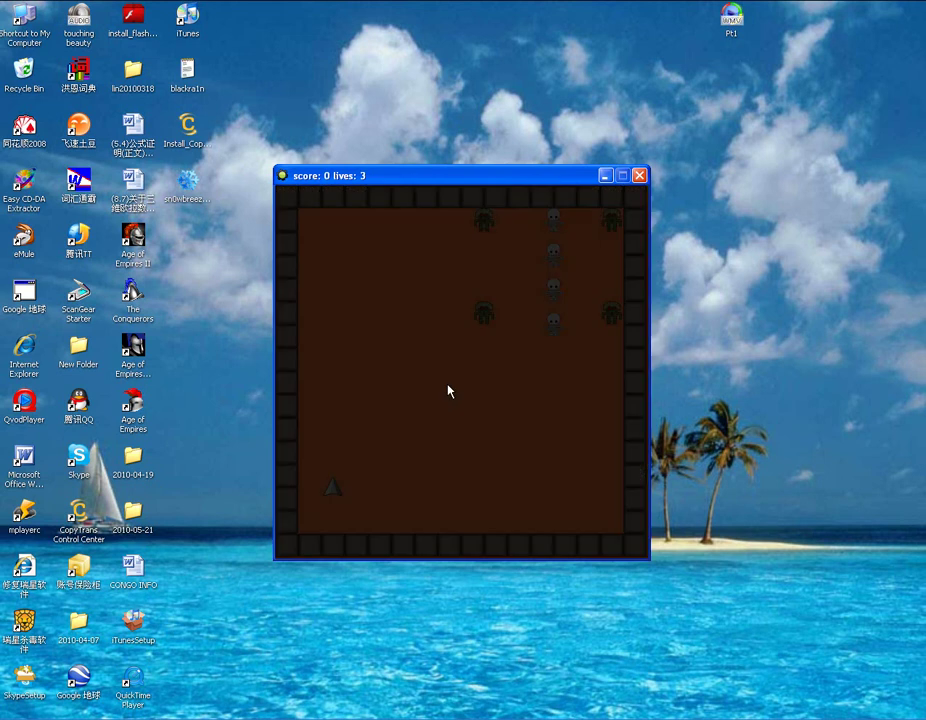
key(w)
click(455, 336)
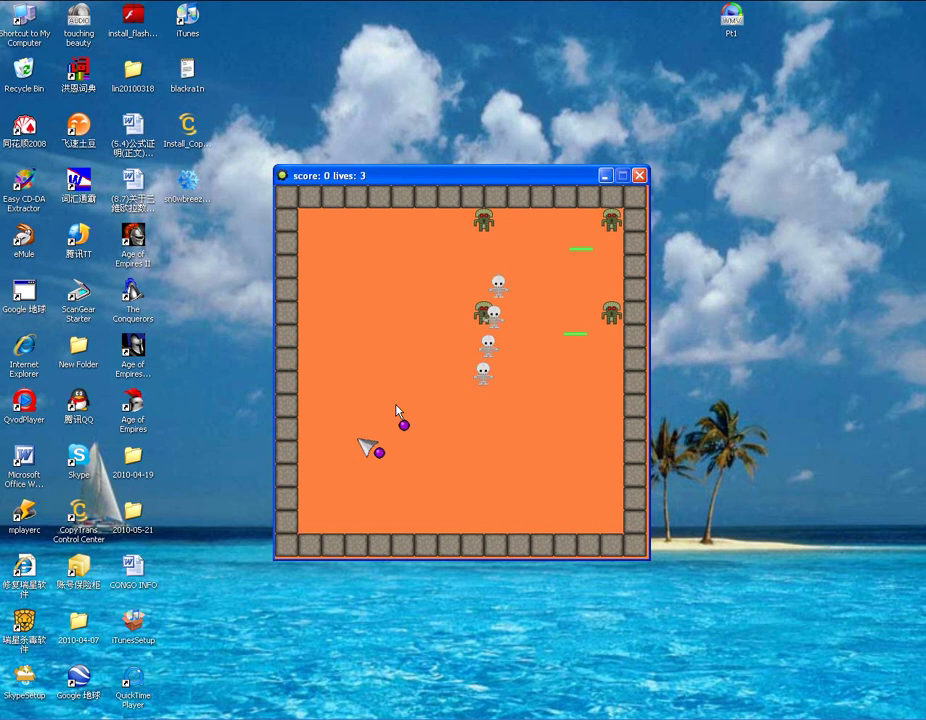
key(w)
click(396, 411)
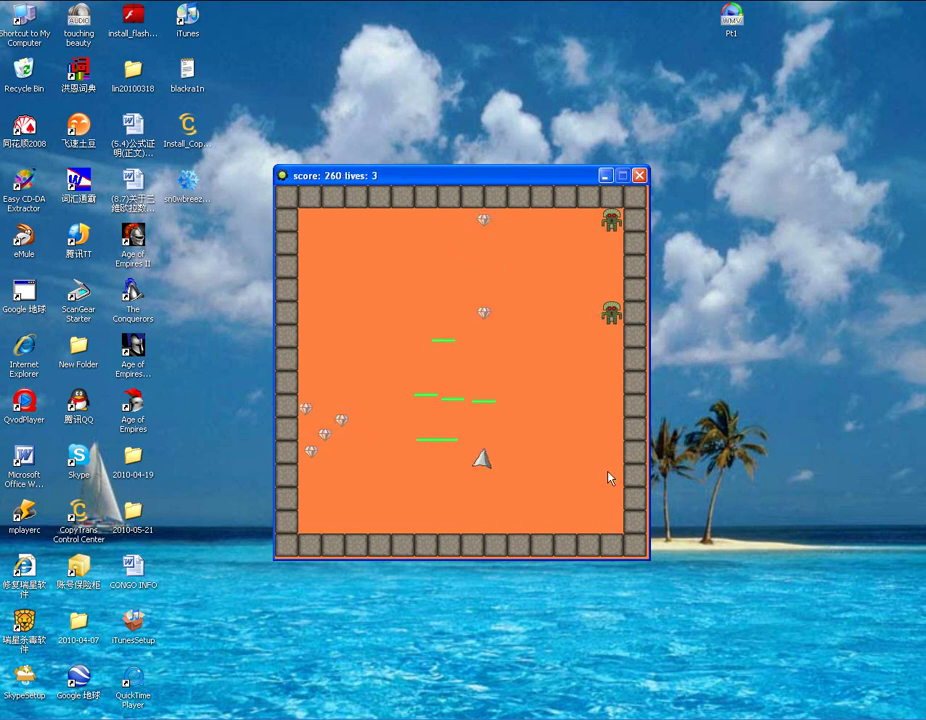
click(603, 268)
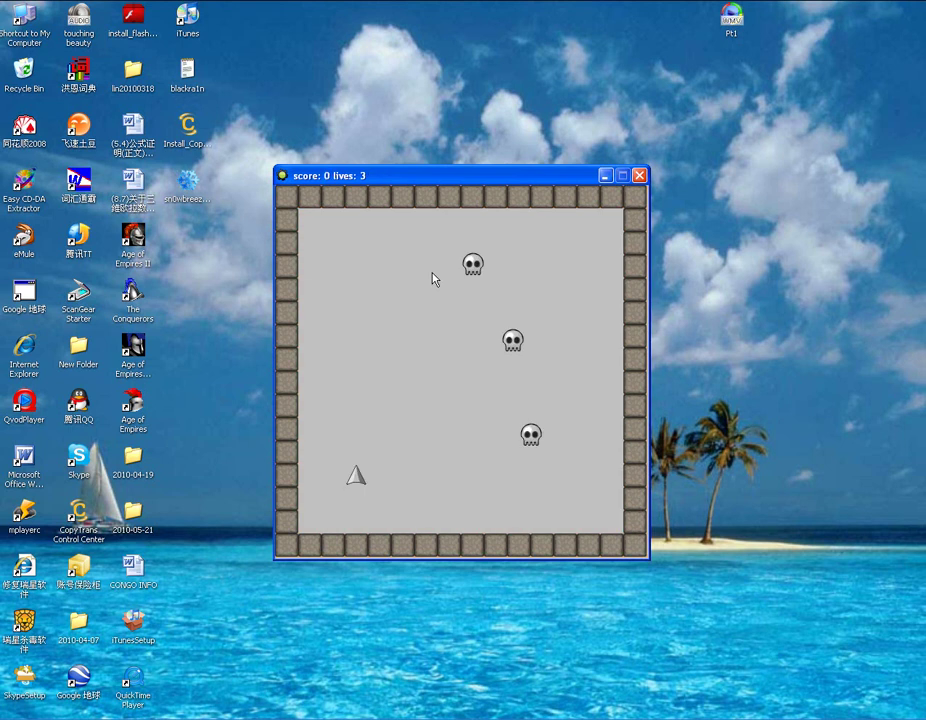
Replay the first room, shooting the three skulls and collecting their diamonds
click(414, 456)
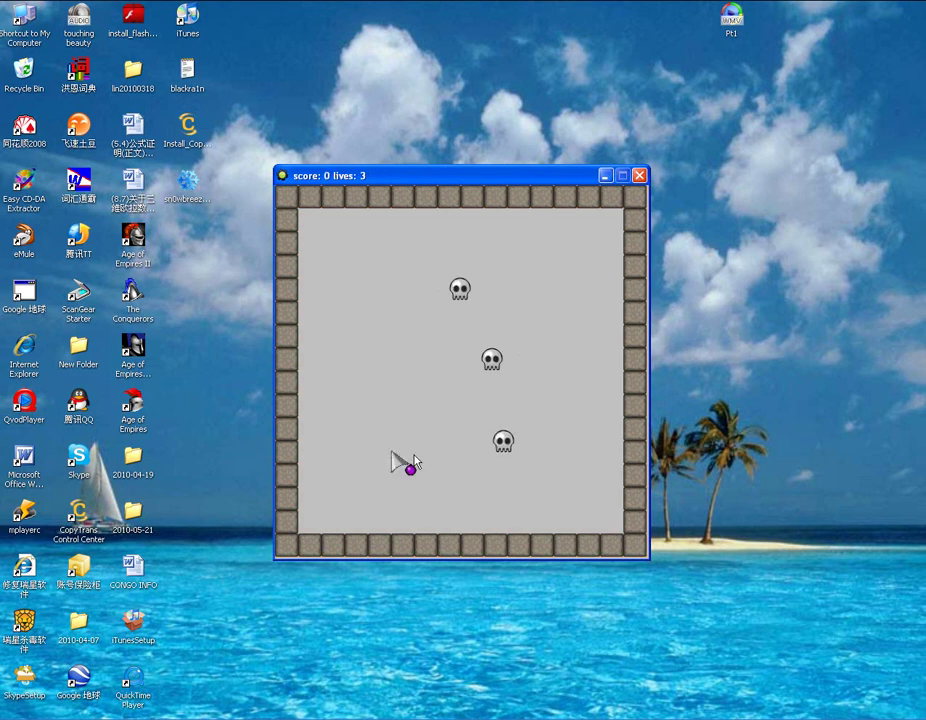
click(417, 415)
click(407, 345)
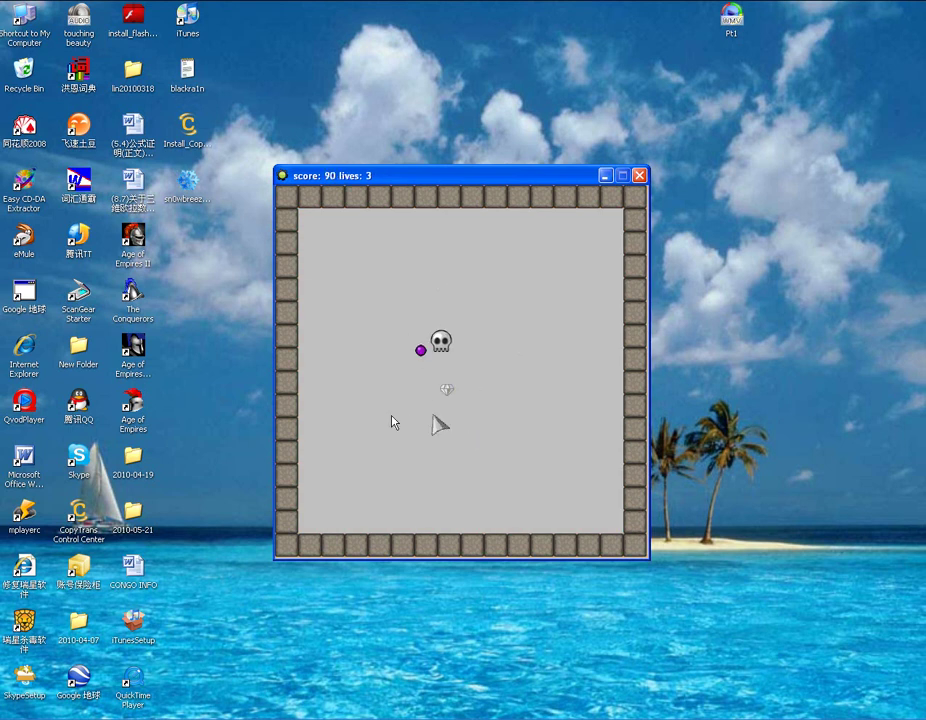
click(283, 466)
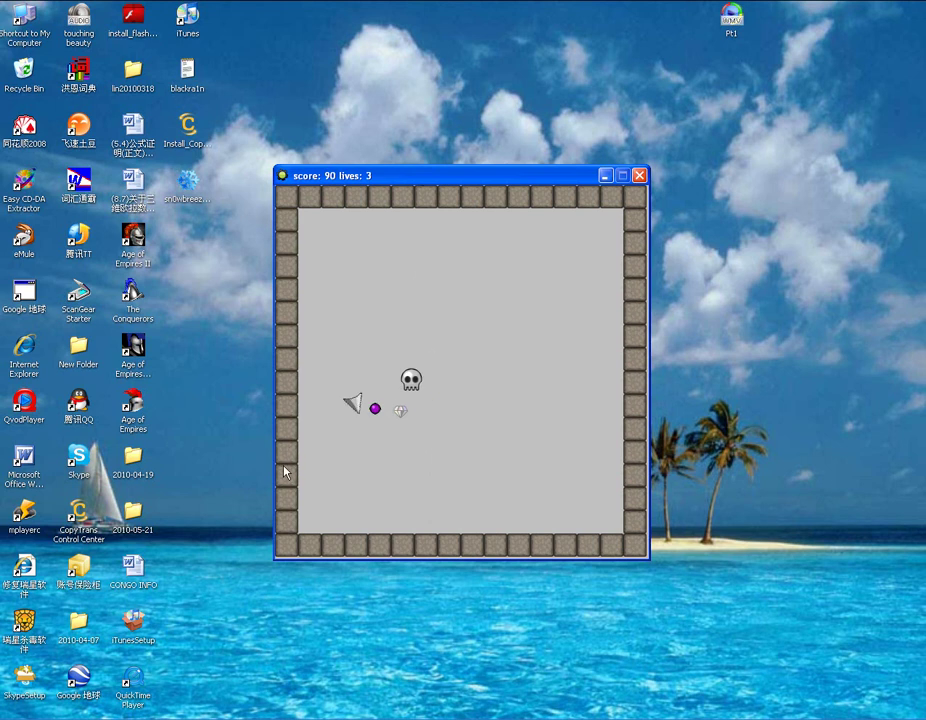
click(428, 355)
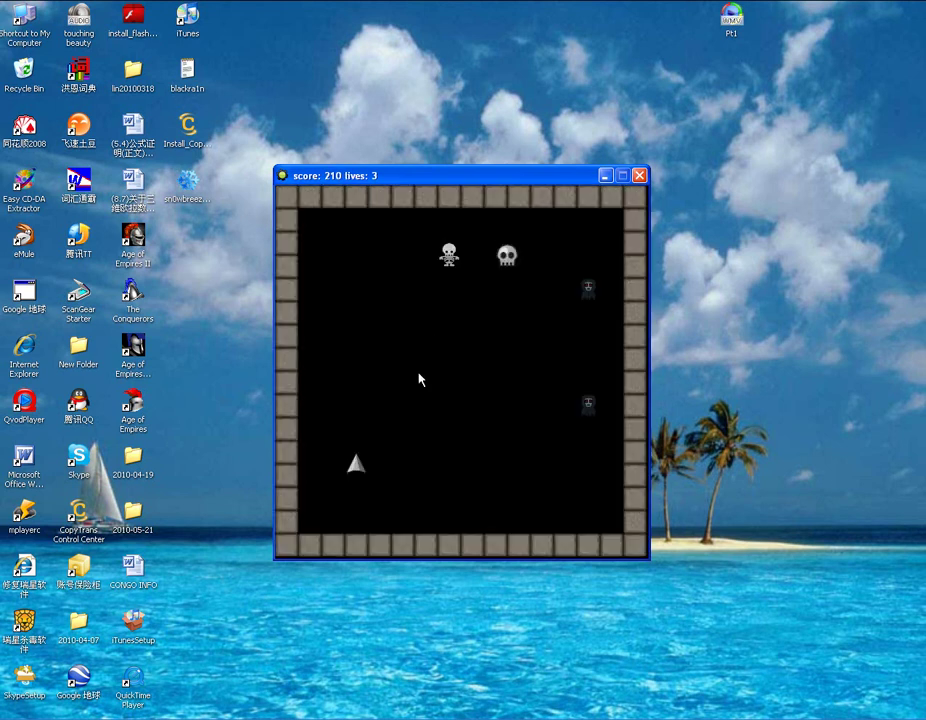
Pass through the black room and shoot the skeletons and hooded enemy in the olive room
click(390, 440)
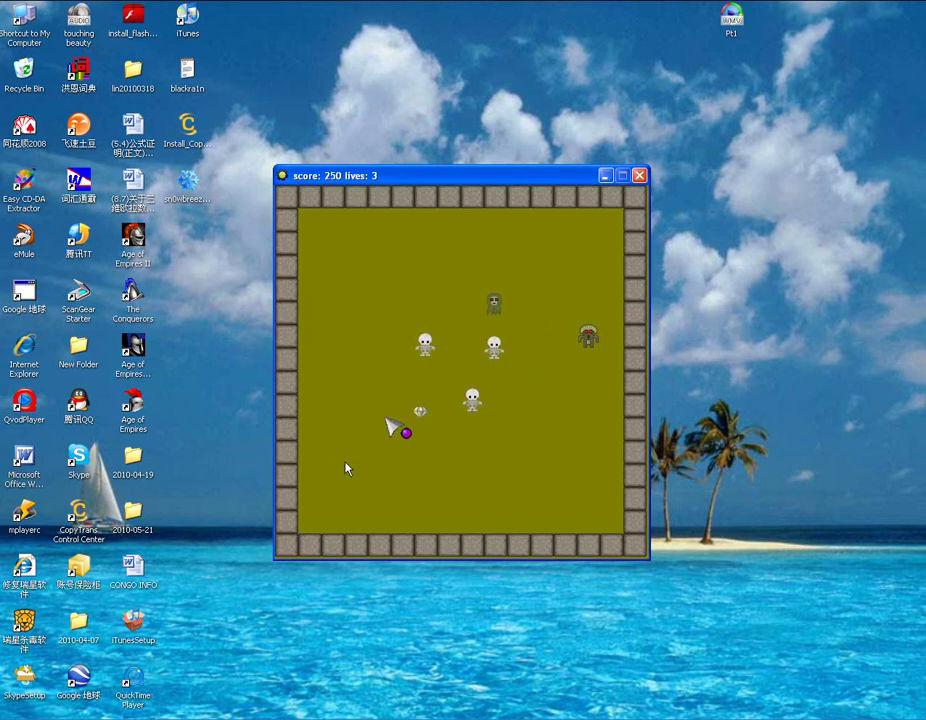
click(330, 485)
click(374, 435)
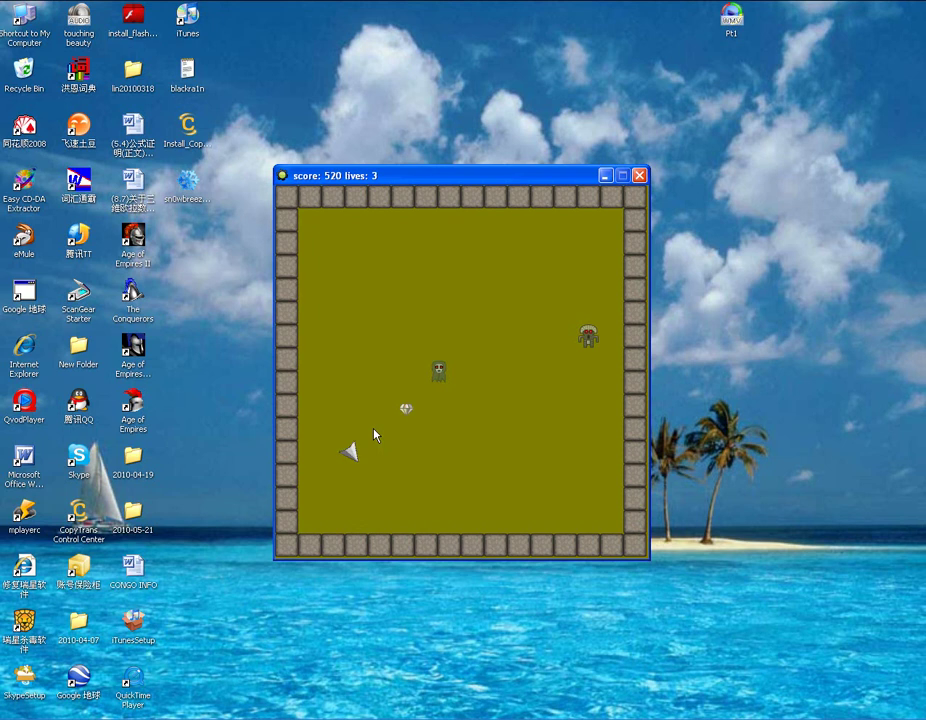
click(420, 352)
key(Right)
key(Up)
click(424, 336)
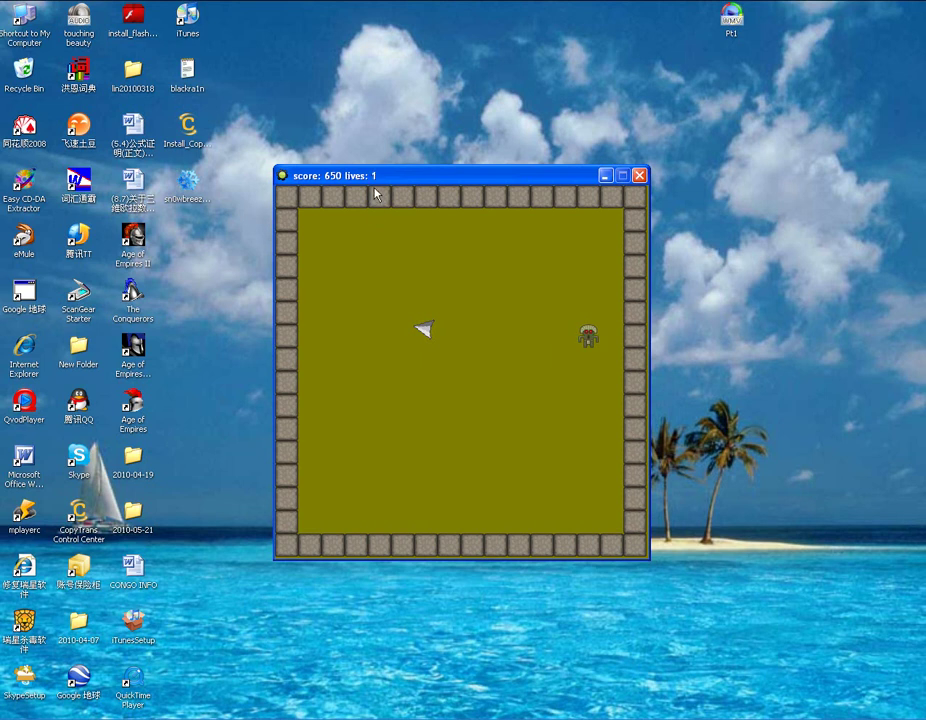
Manoeuvre the ship around the olive room and destroy the remaining ENEMY 4 monster
key(Right)
key(Up)
key(Up)
key(Left)
key(Down)
key(Right)
key(Down)
key(Right)
key(Up)
key(Right)
key(Up)
key(Right)
key(Up)
key(Left)
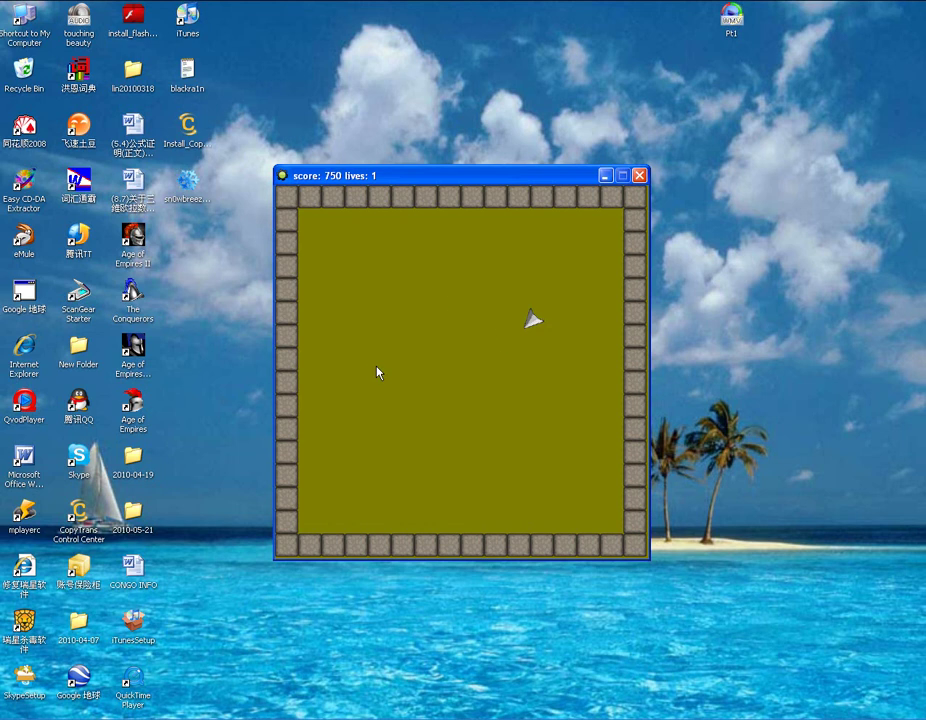
Steer the ship back across the cleared olive room, and close the running game
key(Left)
key(Down)
key(Left)
key(Left)
key(Left)
key(Left)
click(640, 176)
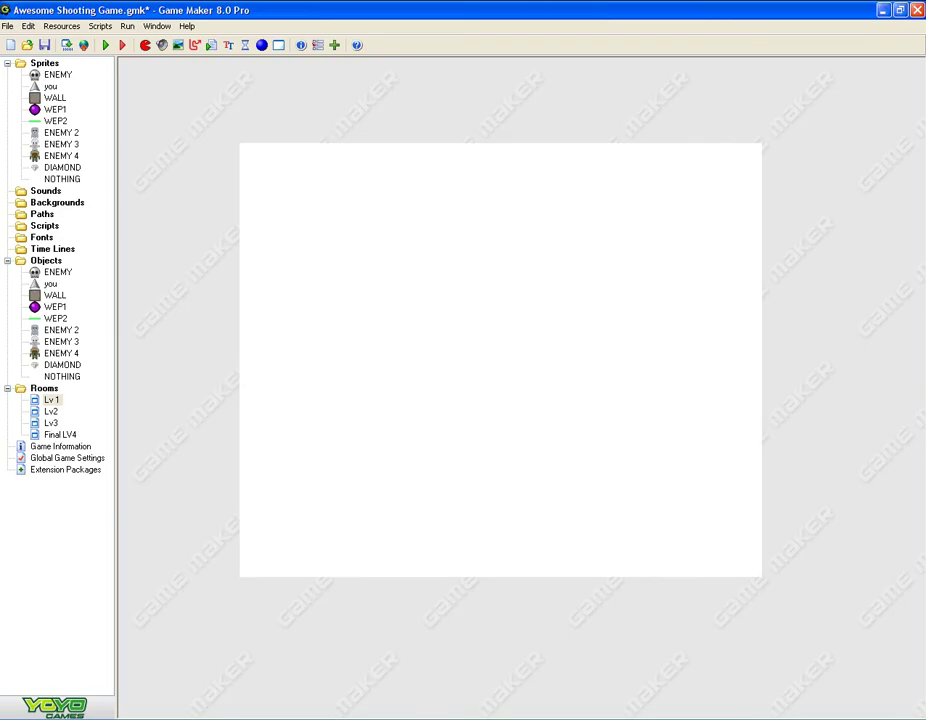